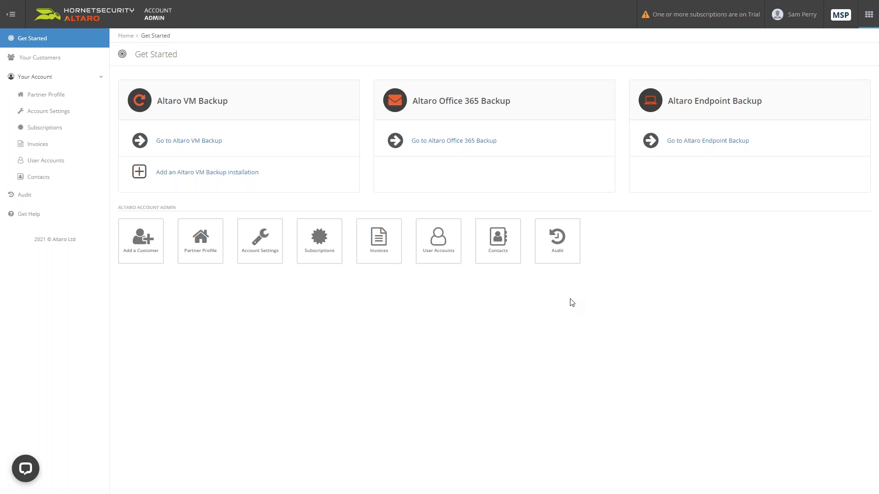
key(F11)
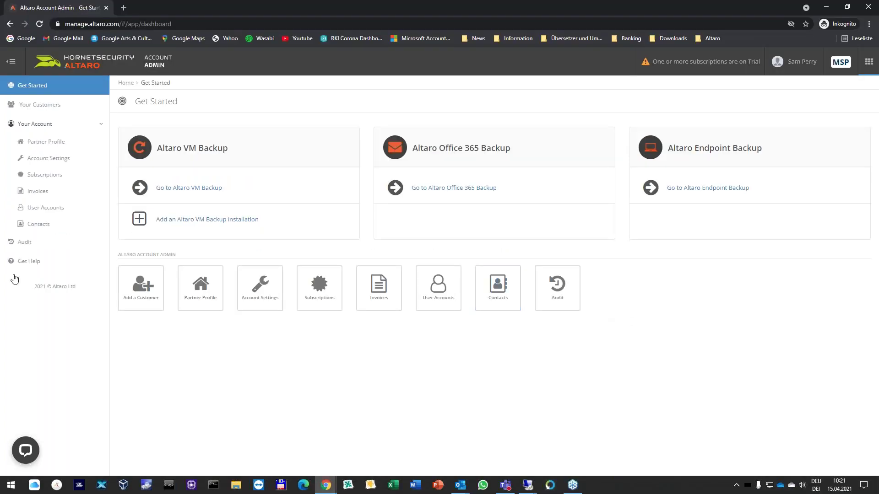
key(F11)
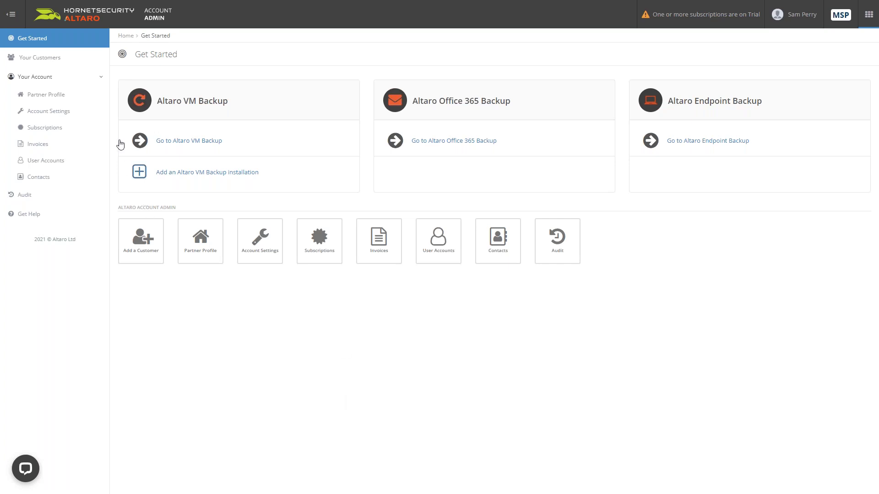
- Look through the account's customer list, partner profile, account settings and subscriptions
click(53, 61)
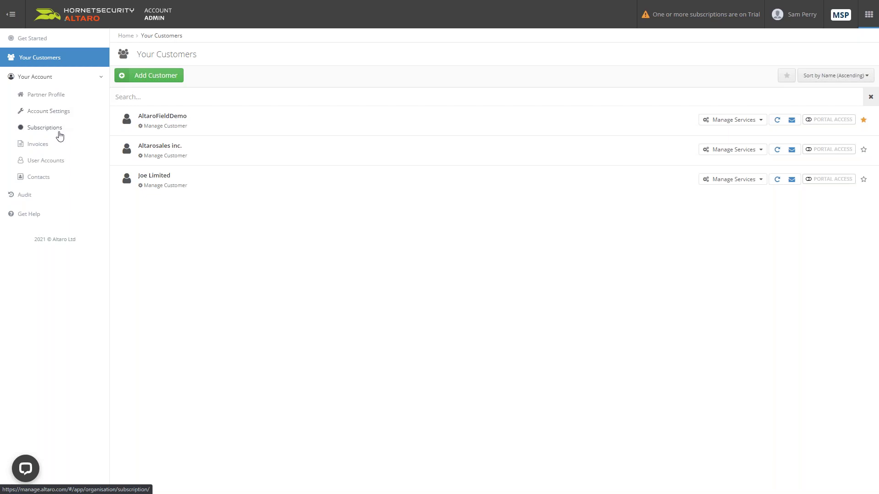
click(57, 96)
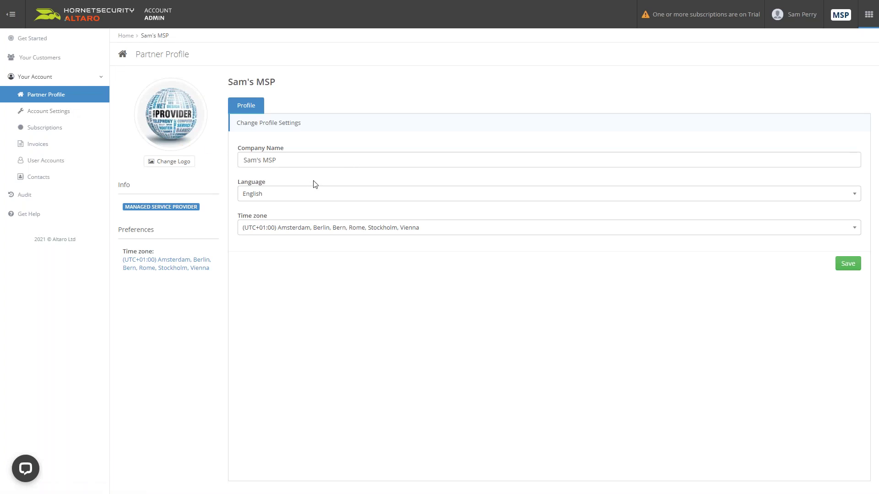
click(65, 112)
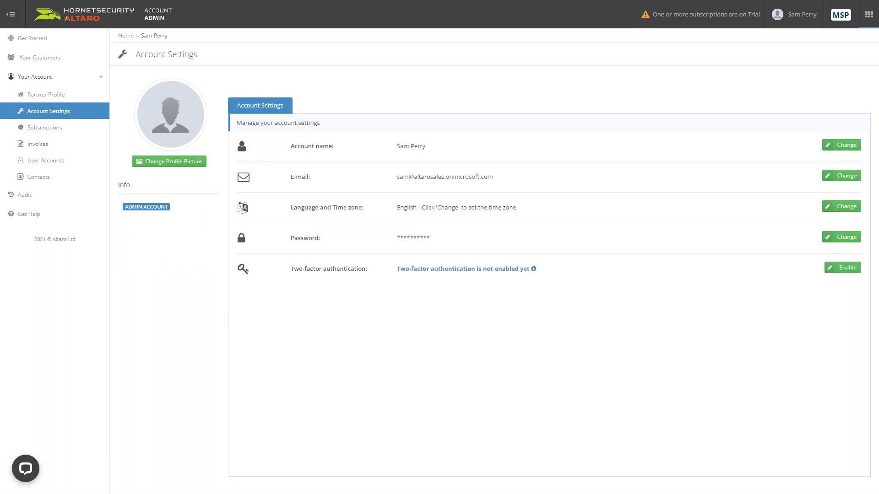
click(45, 129)
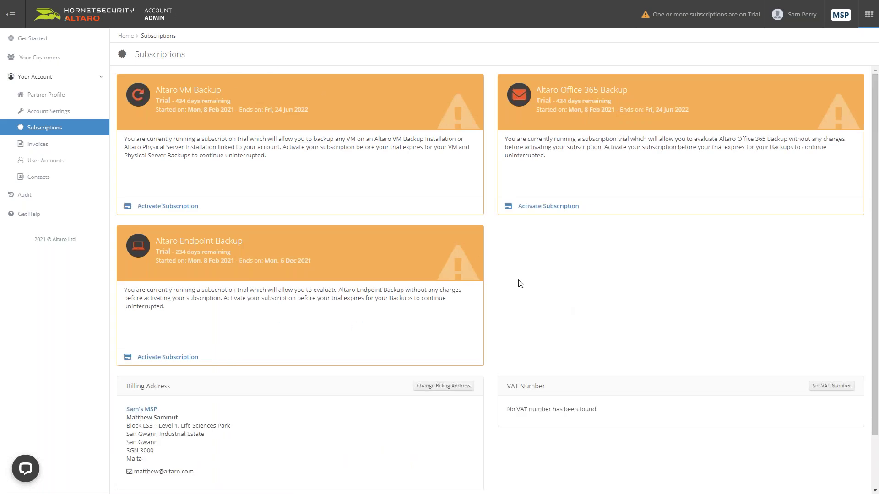
- Access the User Accounts page by verifying the credentials with the account password
click(56, 162)
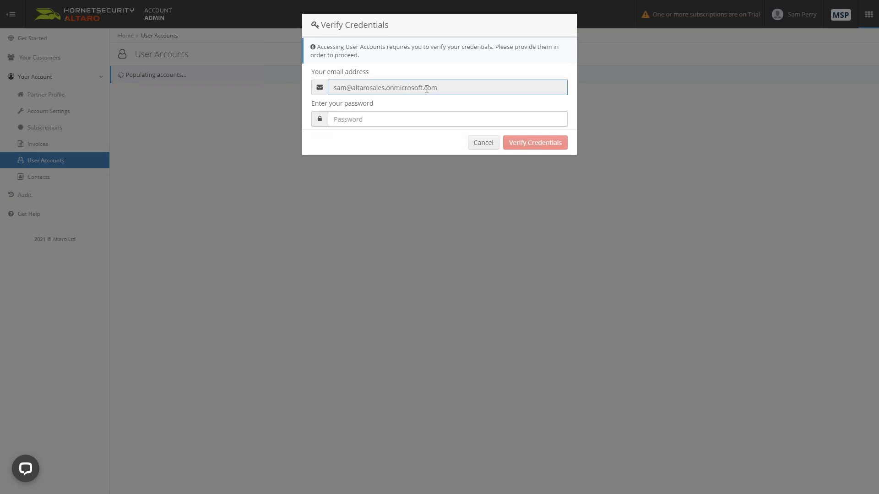
click(449, 118)
click(418, 169)
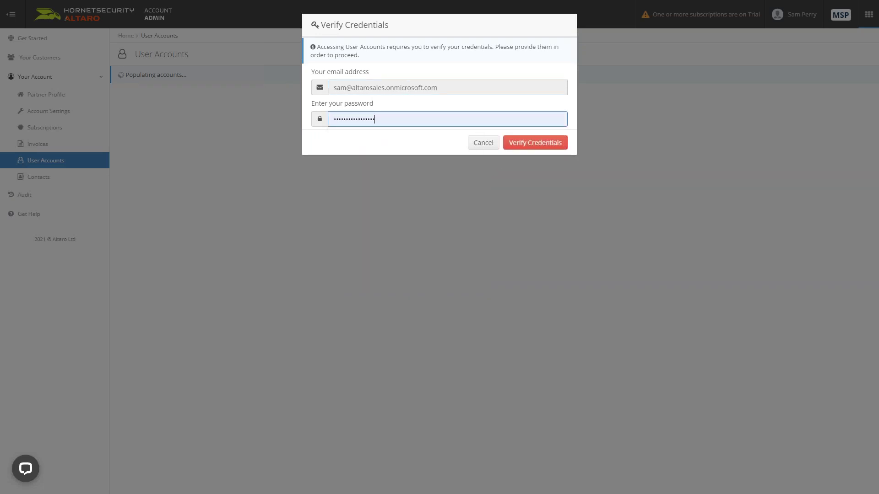
click(535, 142)
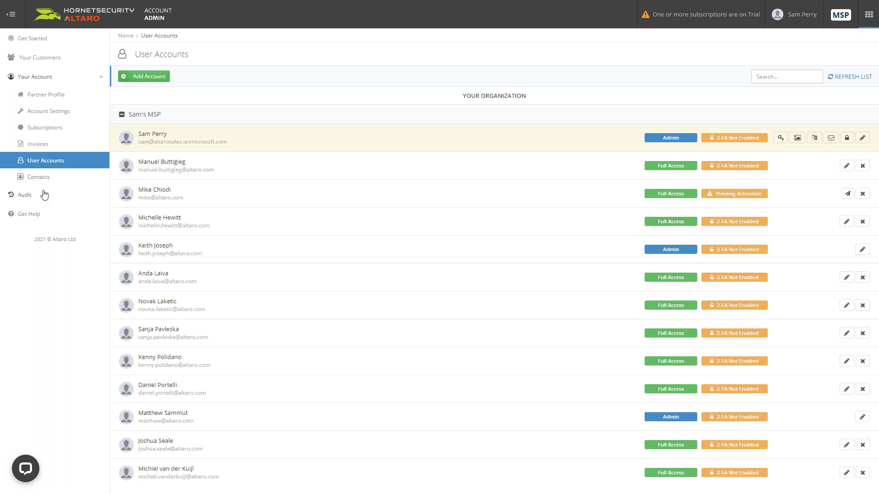
- Examine the account's audit log of sign-ins and backup operations
click(19, 200)
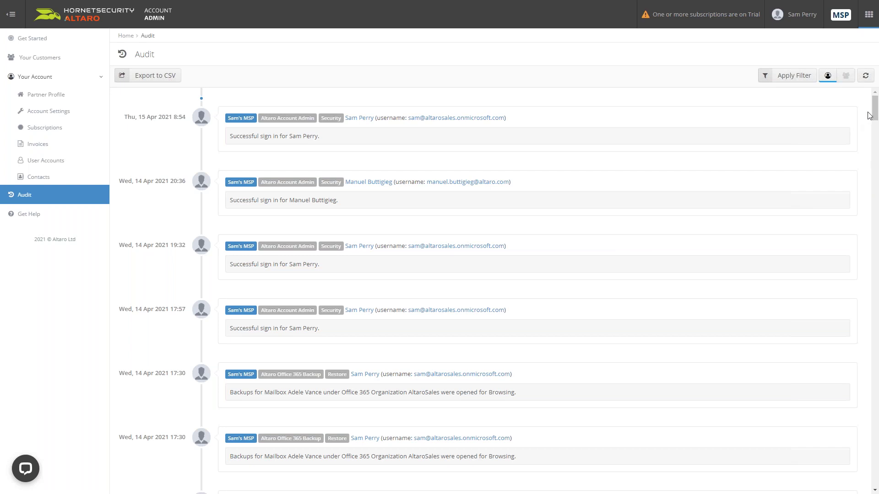
mouse_move(874, 115)
mouse_down()
mouse_move(875, 161)
mouse_move(875, 115)
mouse_up()
- Go from the Get Started page to the Altaro VM Backup management console and dismiss the new-version notification
click(33, 38)
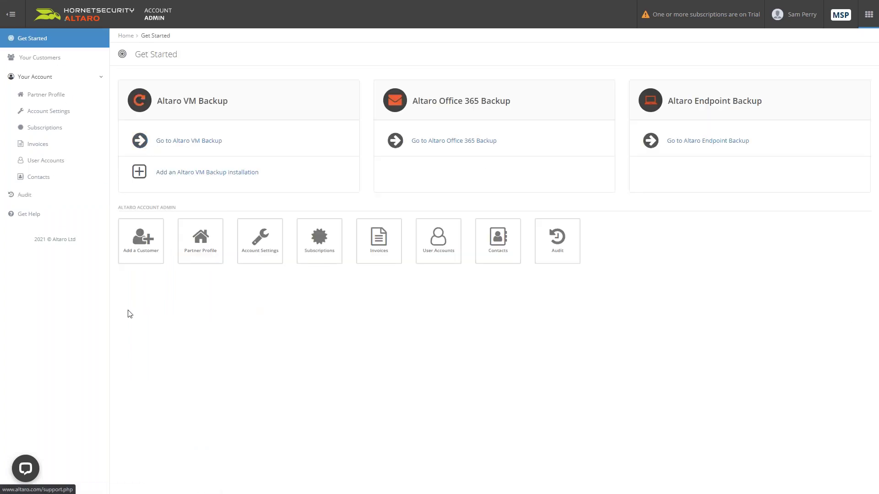
click(205, 107)
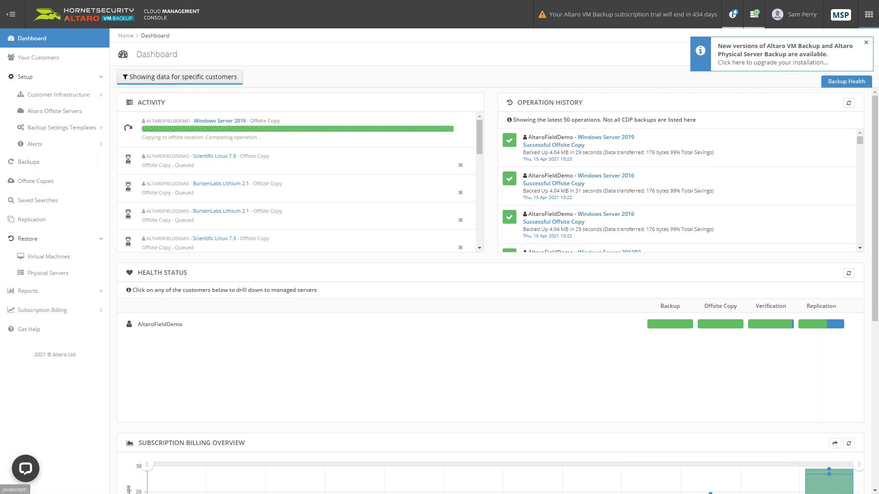
click(867, 45)
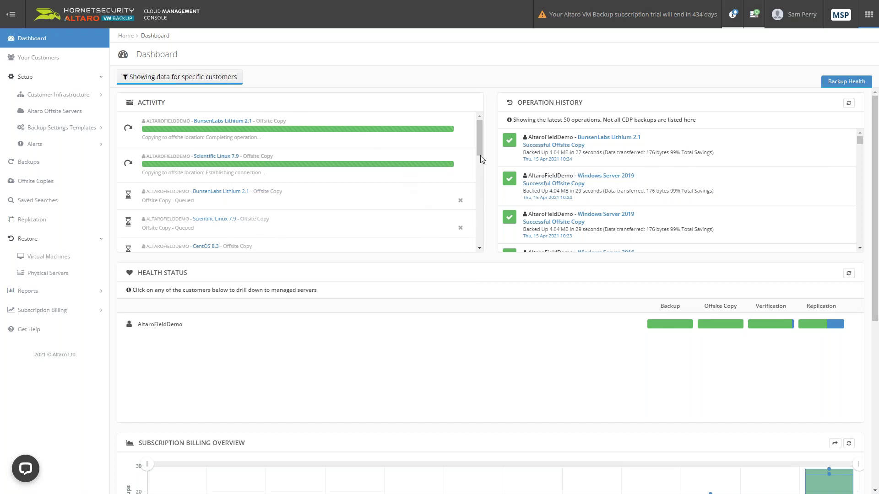
- Browse the dashboard's current backup activity and operation history
mouse_move(479, 142)
mouse_down()
mouse_move(482, 179)
mouse_move(481, 151)
mouse_up()
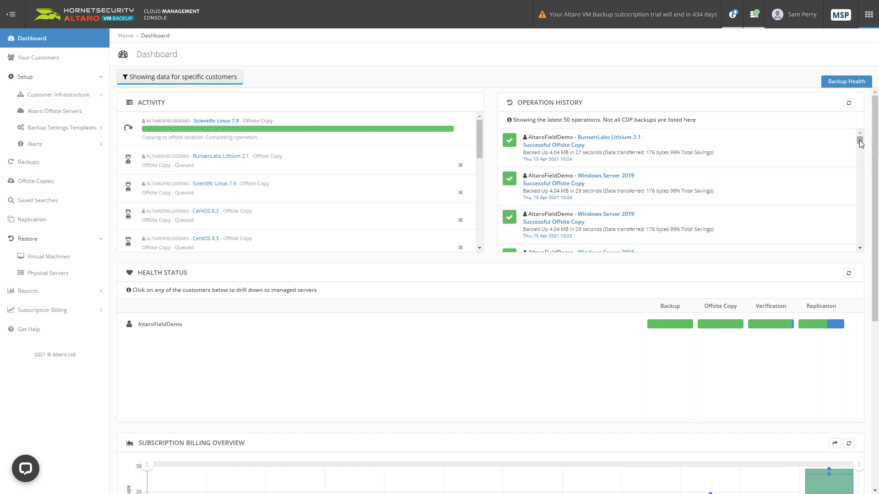
mouse_move(859, 143)
mouse_down()
mouse_move(863, 172)
mouse_move(860, 137)
mouse_up()
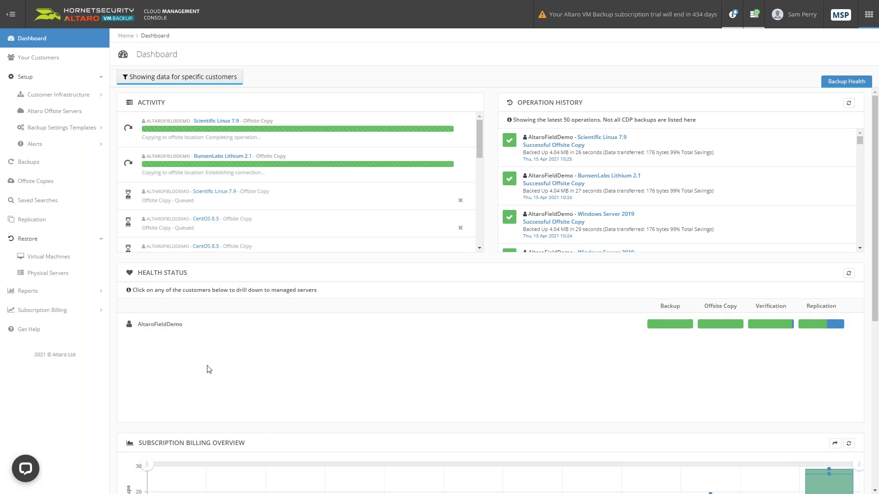
- Drill down into AltaroFieldDemo's health status per server and examine the subscription billing and storage overview charts
click(162, 325)
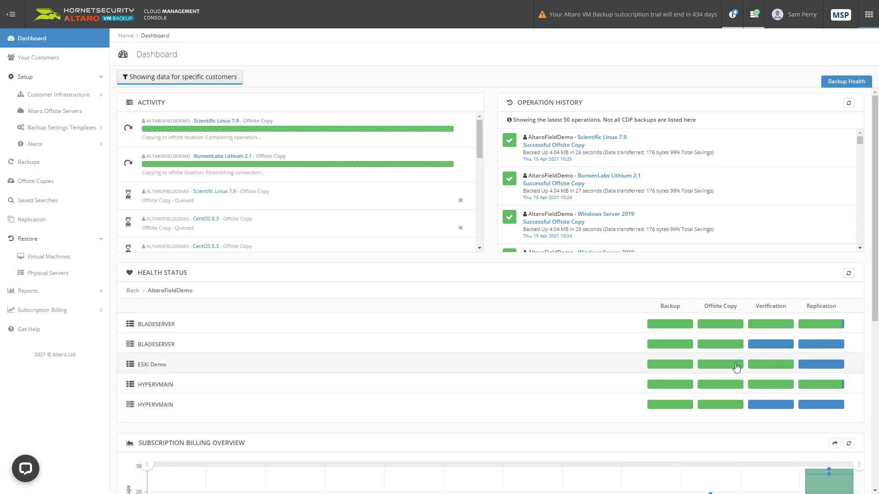
drag(875, 313, 875, 349)
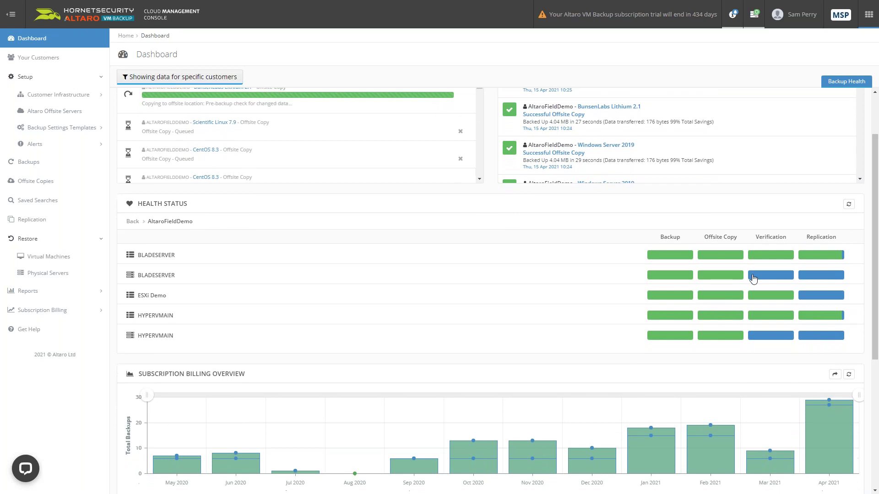
scroll(681, 253, up, 1)
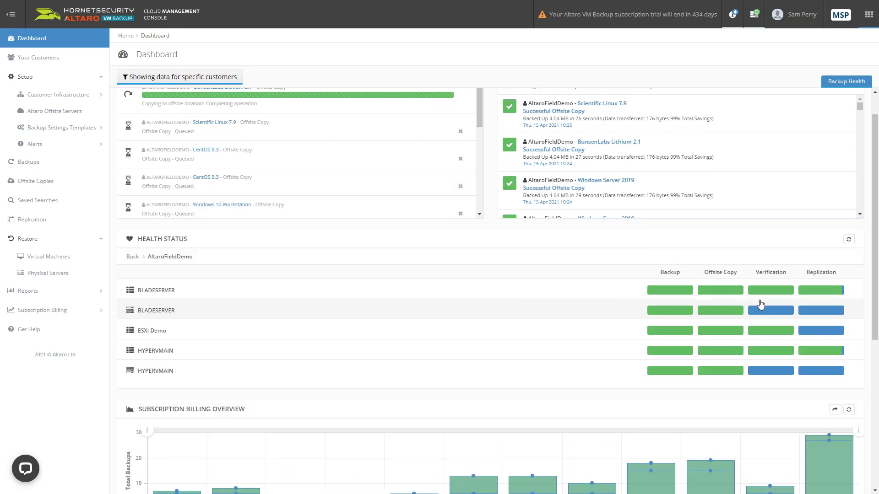
mouse_move(829, 293)
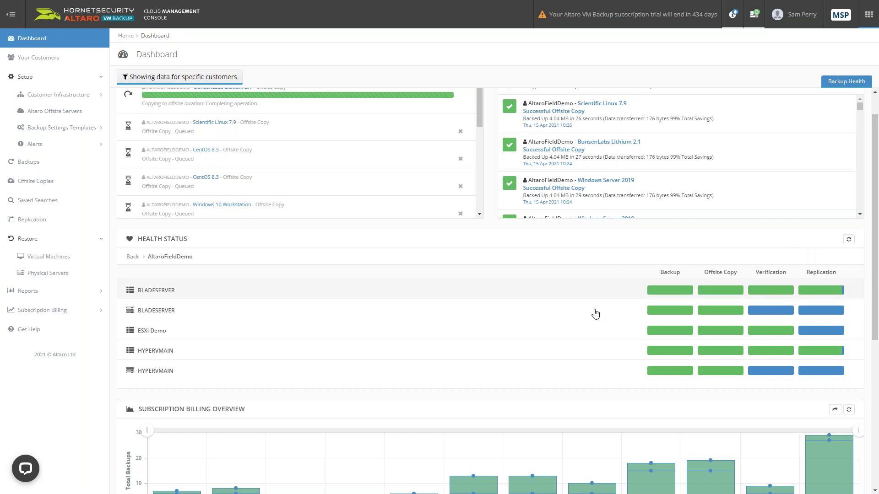
drag(873, 335, 874, 482)
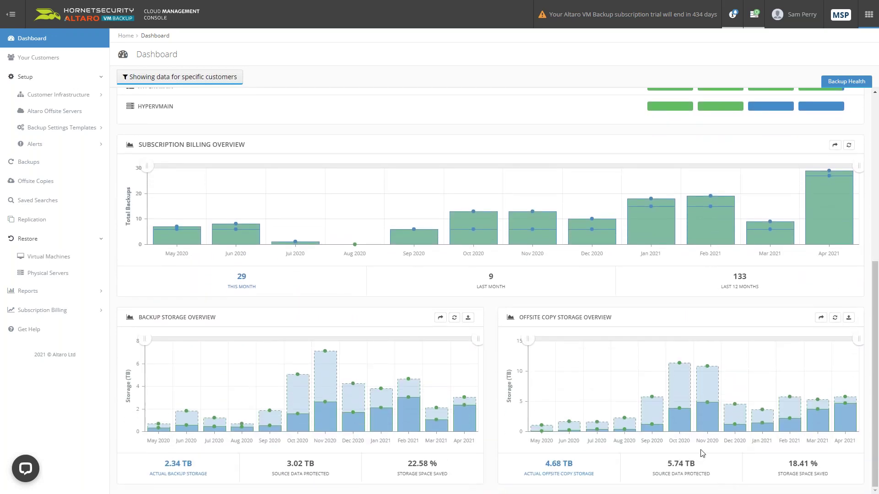
mouse_move(831, 221)
- Review the VM Backup customer list and the infrastructure pages for Altaro installations, managed hosts and offsite servers
click(46, 59)
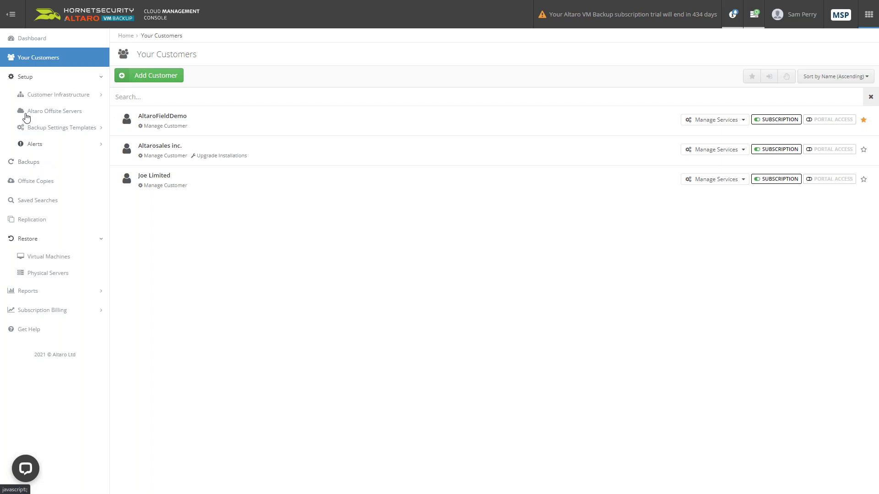
click(60, 95)
click(70, 114)
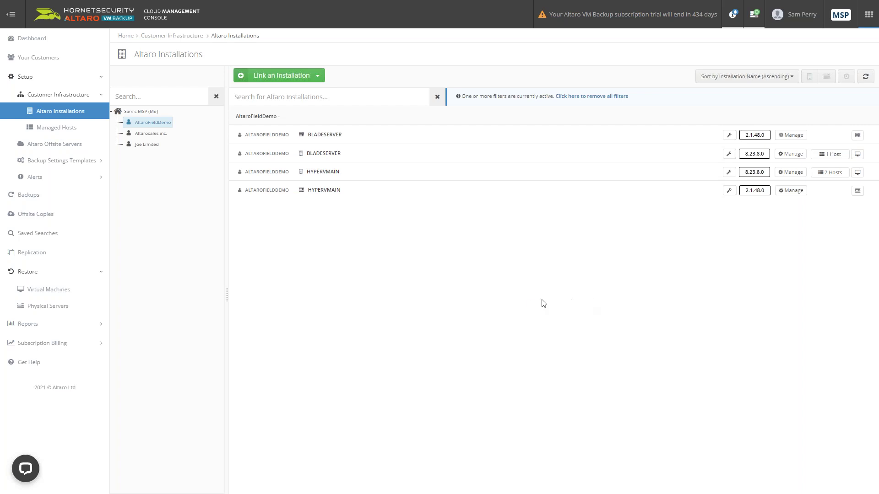
click(65, 128)
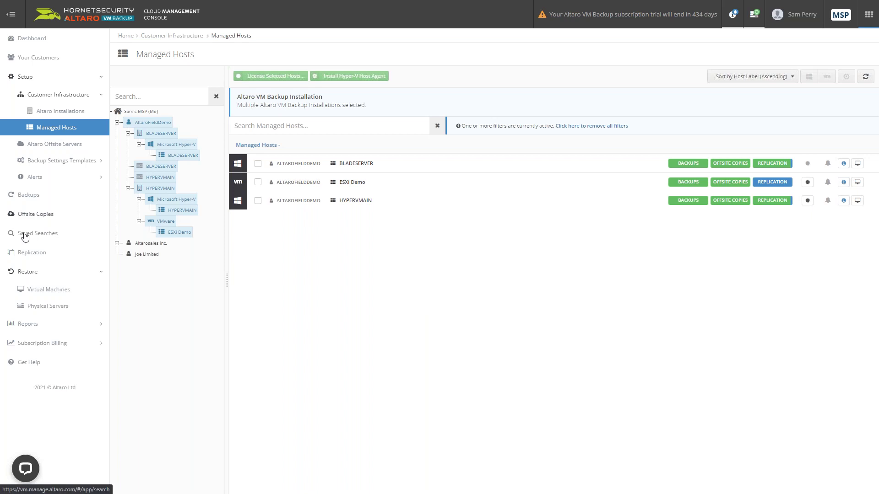
click(66, 146)
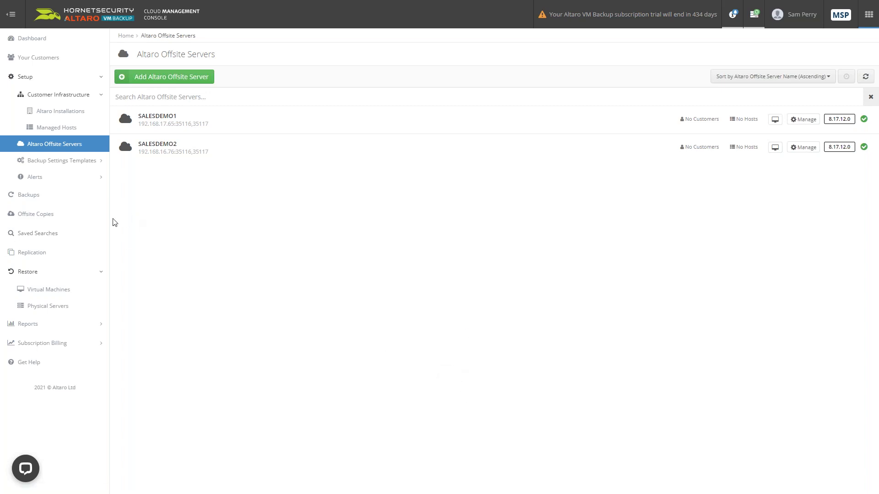
- Examine the schedule, retention policy and advanced options of a new backup settings template, and discard the template without saving
click(51, 161)
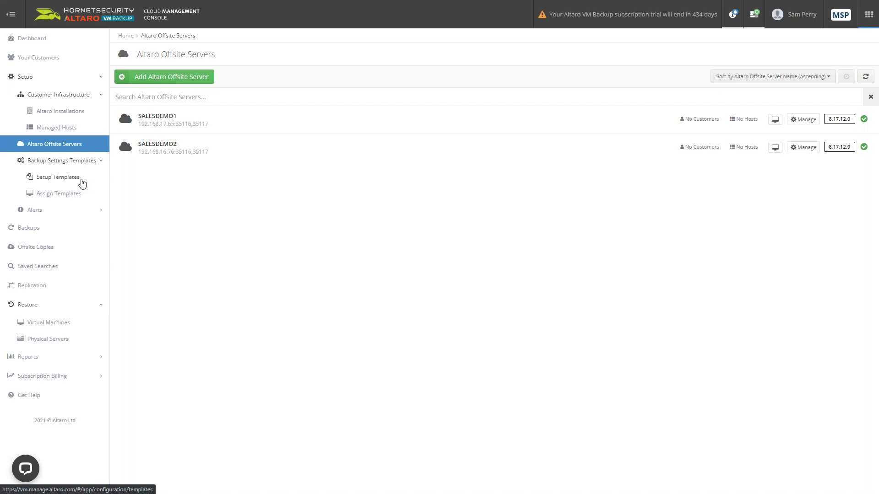
click(61, 178)
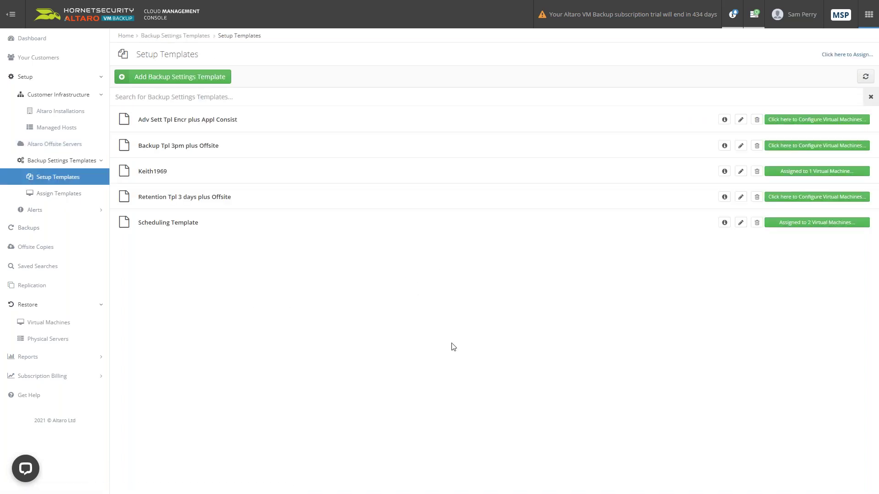
click(205, 81)
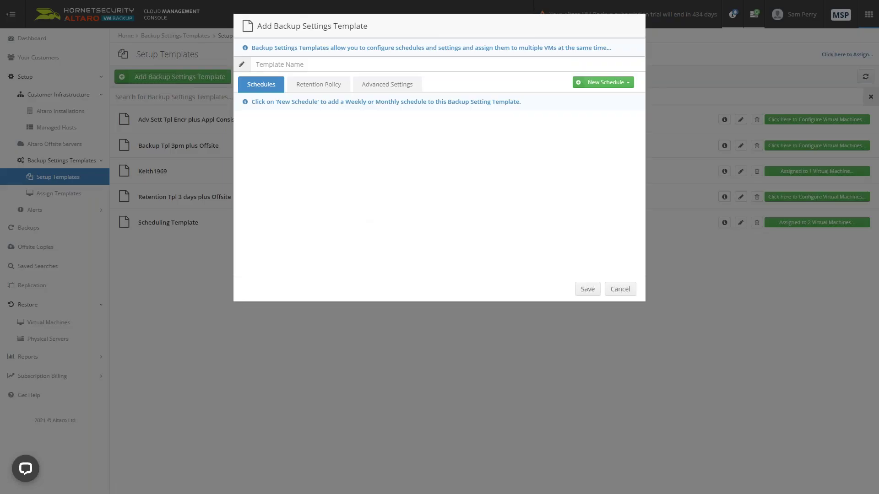
click(607, 83)
click(586, 99)
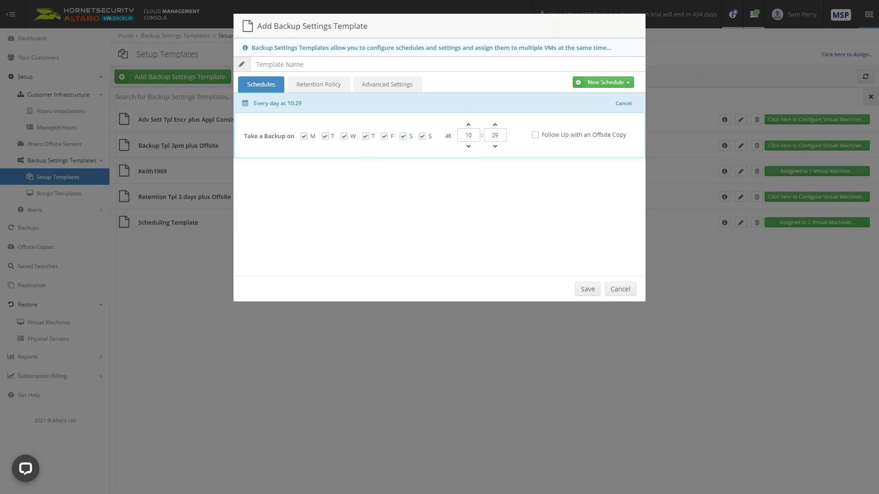
click(320, 85)
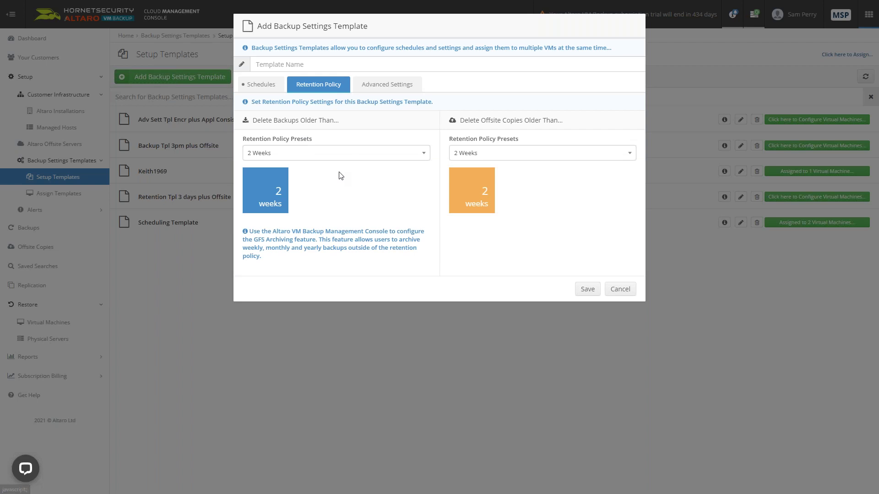
click(386, 85)
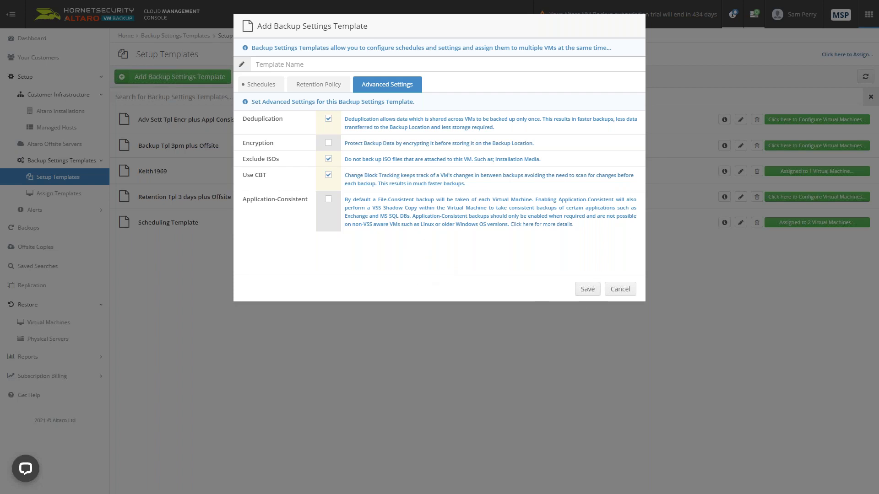
click(612, 291)
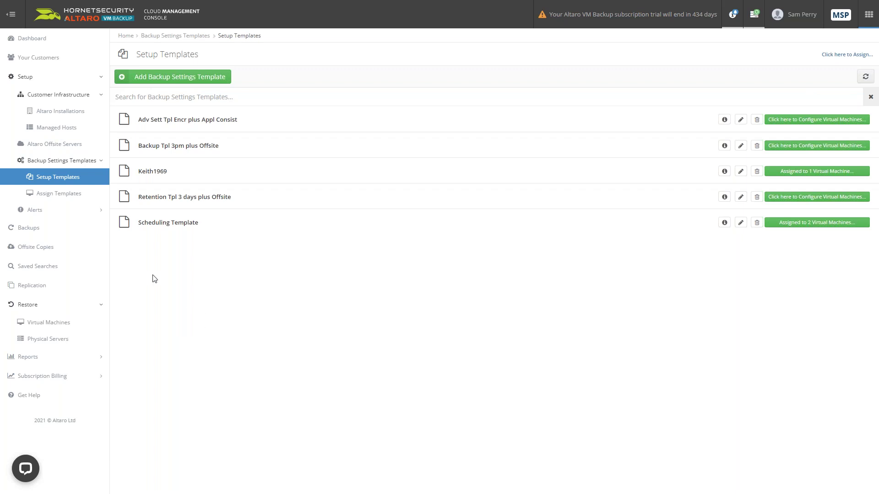
- Review the alert settings, the daily summary settings and the history of sent e-mails
click(41, 213)
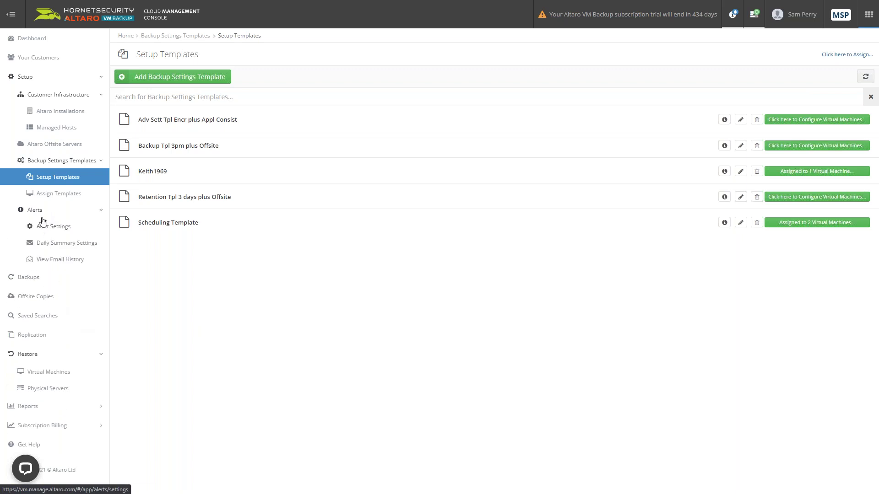
click(61, 226)
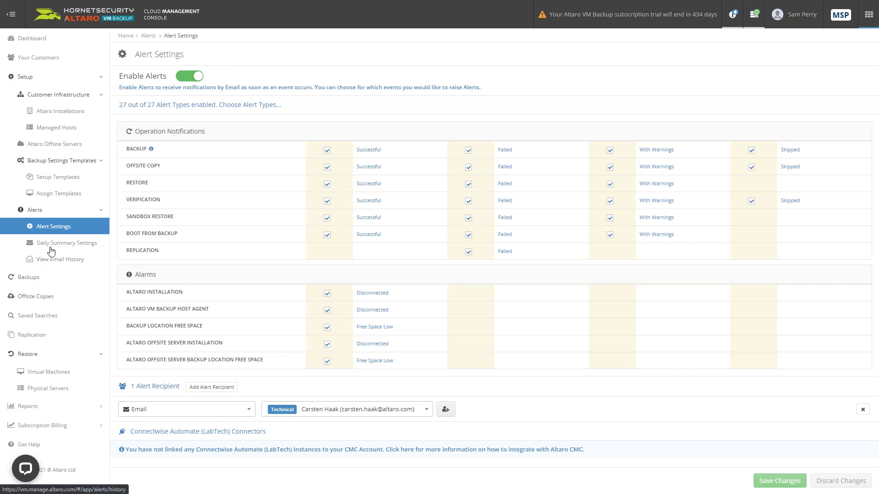
click(66, 243)
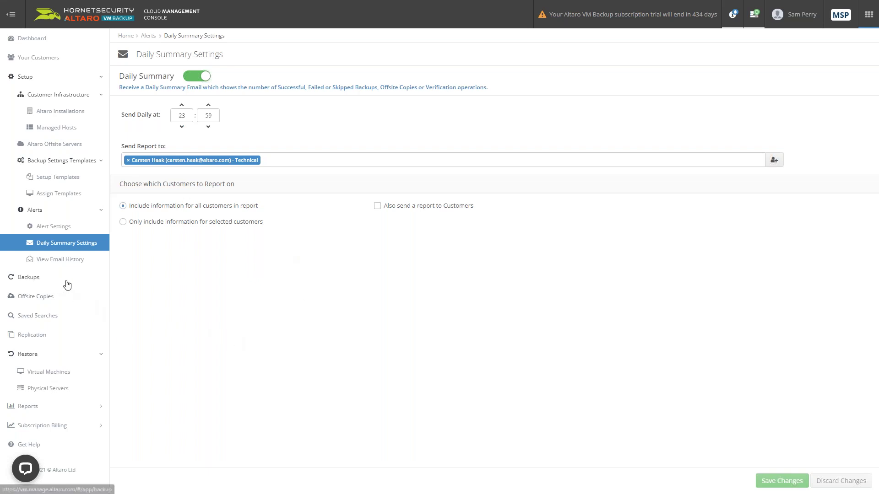
click(50, 260)
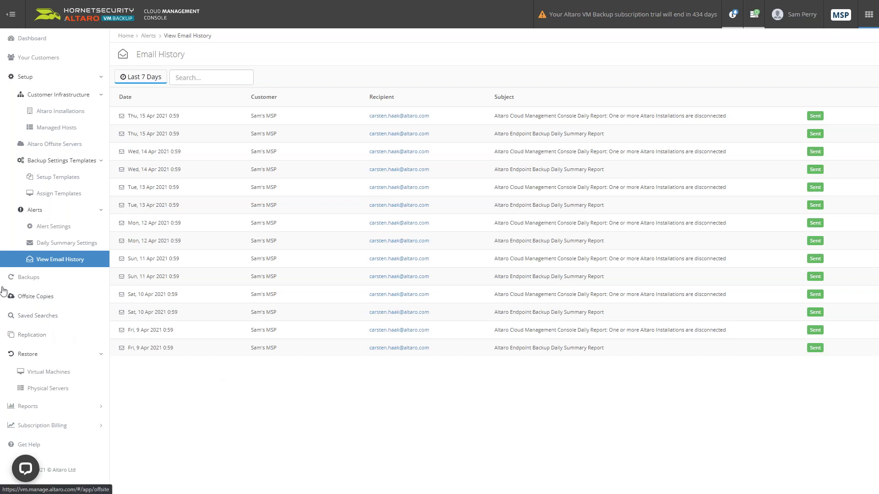
- Review the backup, offsite copy and replication status lists of AltaroFieldDemo and the first stage of the virtual machine restore wizard
click(29, 278)
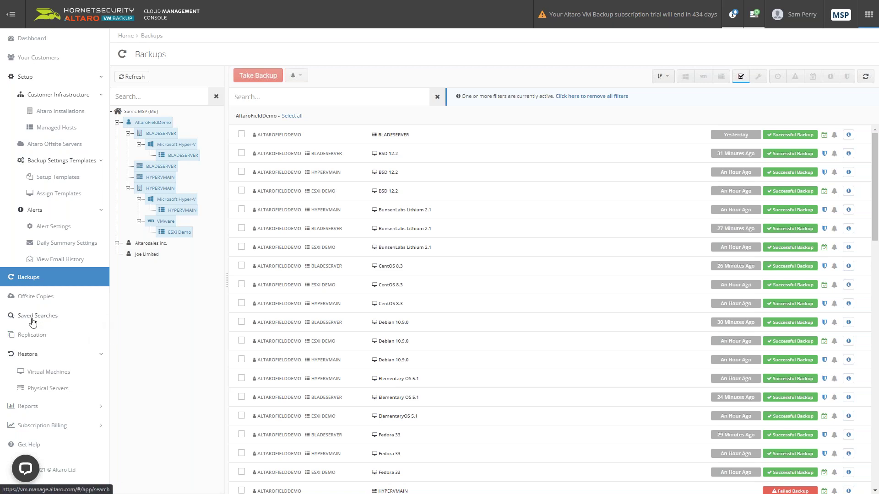
click(23, 297)
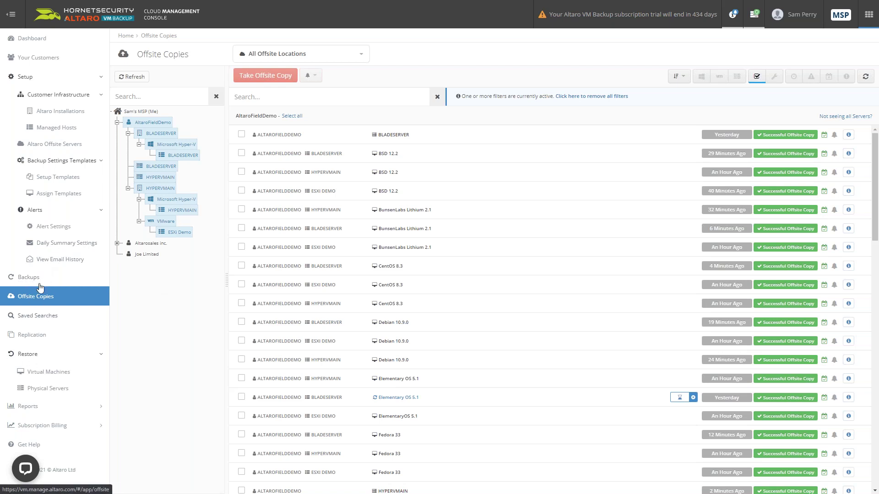
click(34, 336)
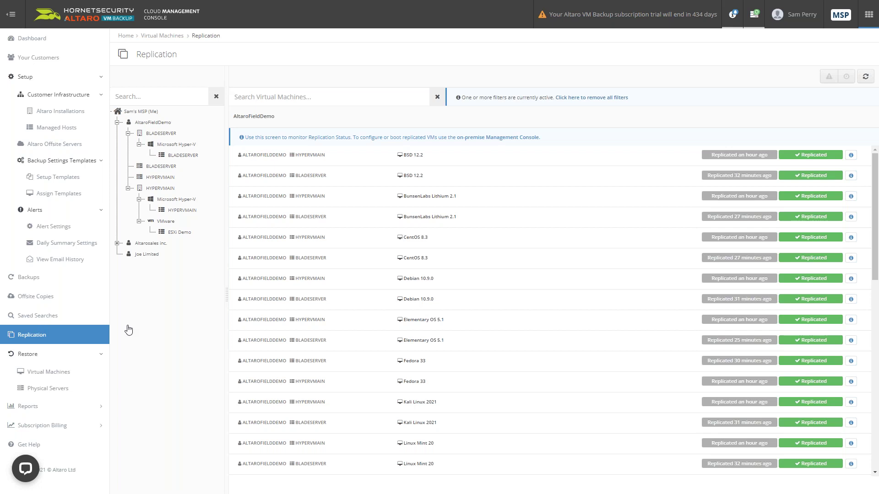
mouse_move(727, 463)
click(54, 372)
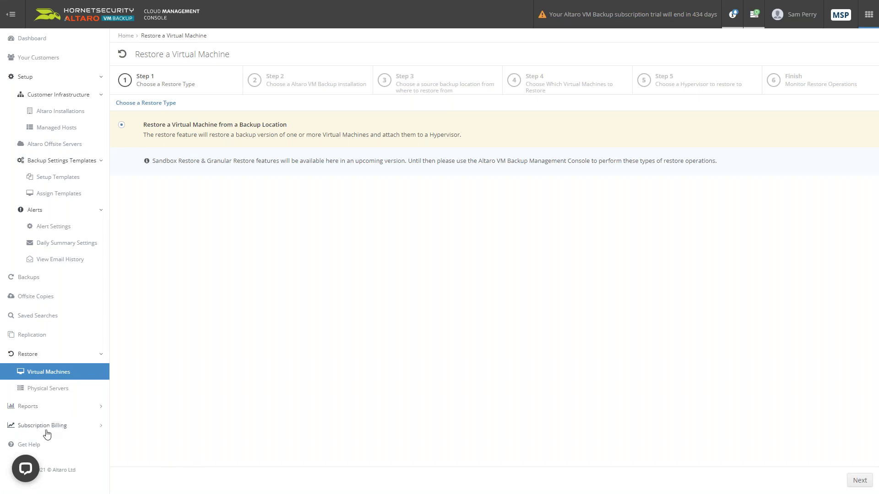
- Review the backup storage and offsite copy storage reports with their breakdowns by customer
click(37, 408)
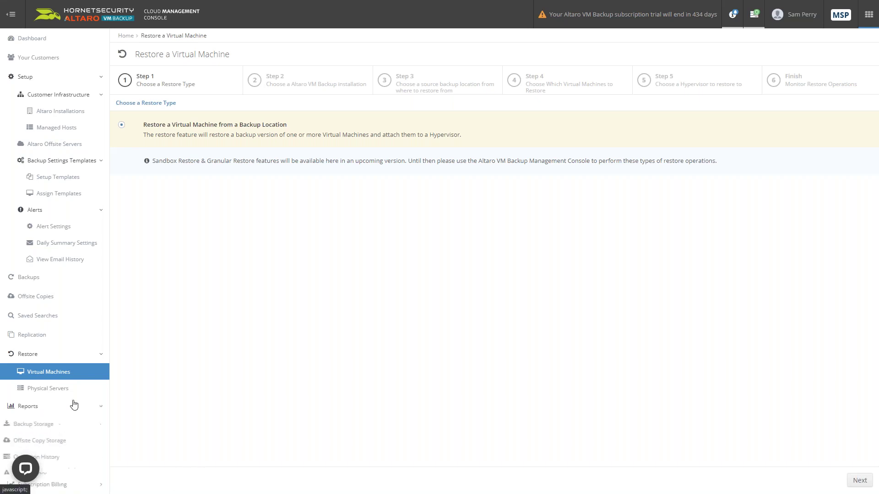
scroll(59, 424, down, 1)
click(45, 372)
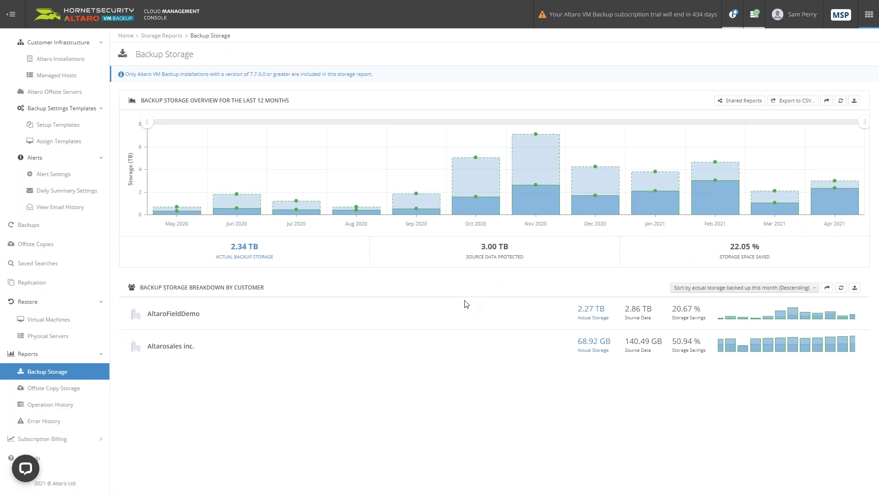
click(85, 392)
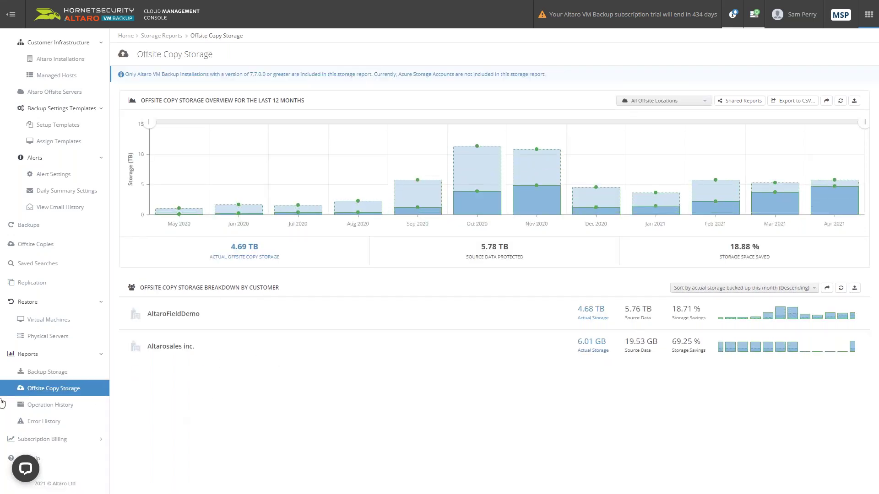
- Generate an operation history report for the BLADESERVER Hyper-V host with all columns and operation types, and examine its entries
click(51, 409)
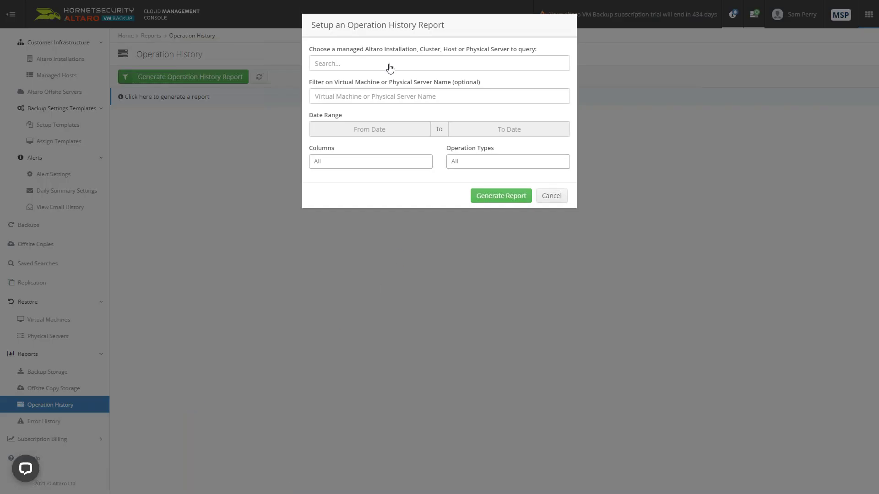
click(359, 64)
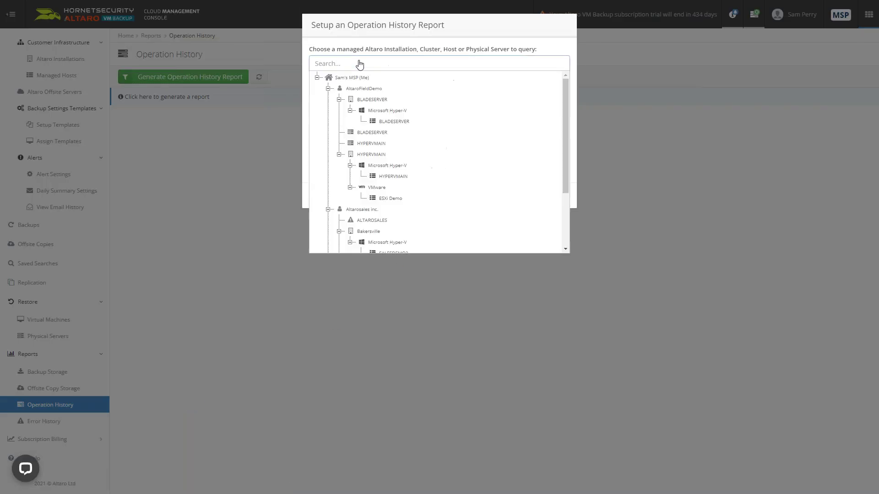
click(394, 122)
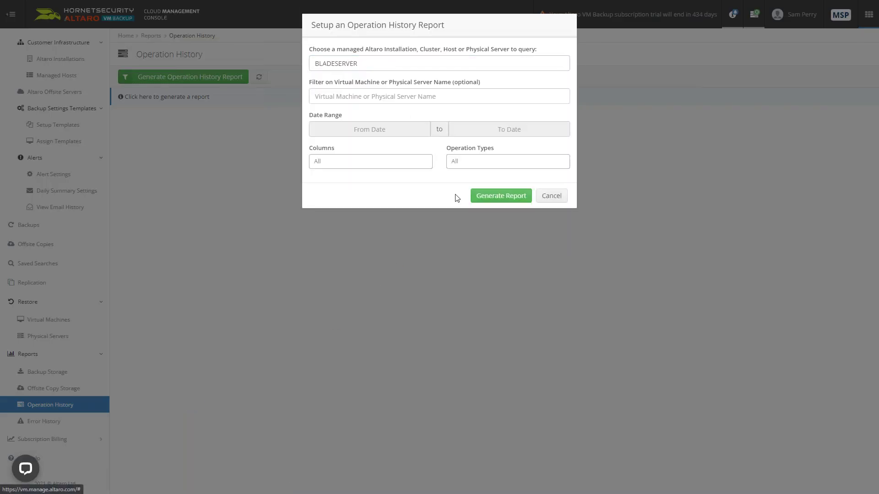
click(502, 199)
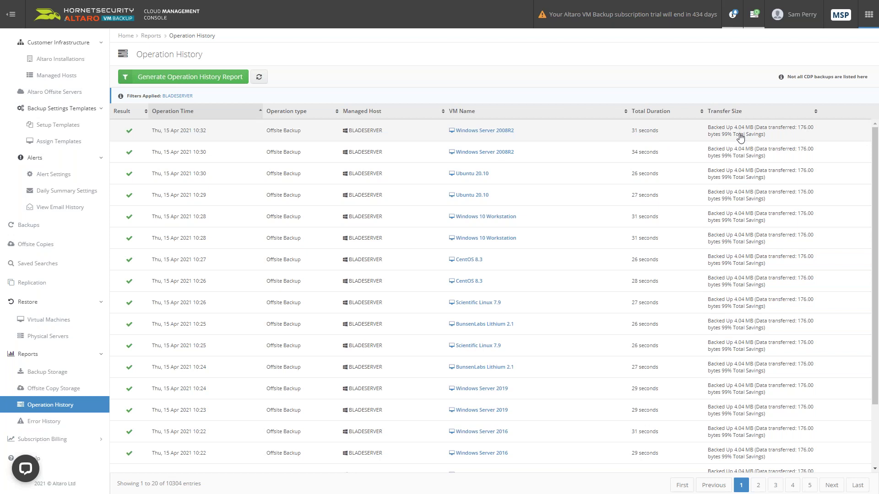
mouse_move(741, 137)
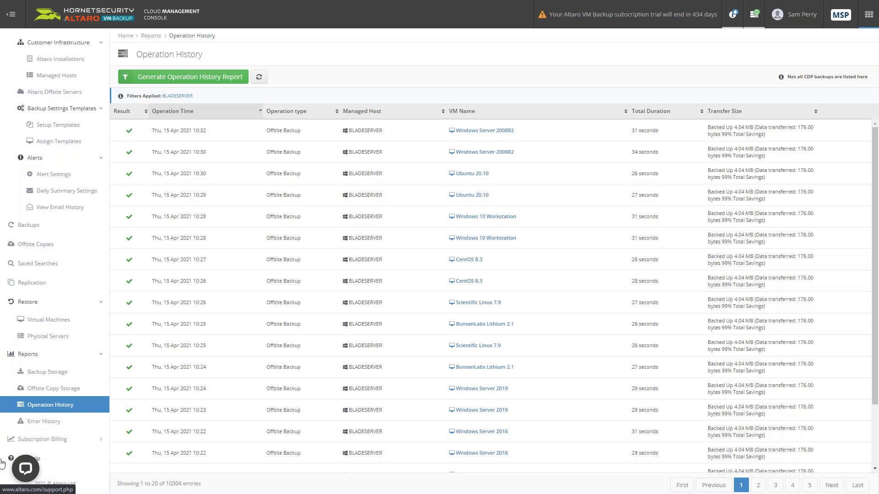
- Generate an error history report for the HYPERVMAIN Hyper-V host covering all operation types
click(41, 422)
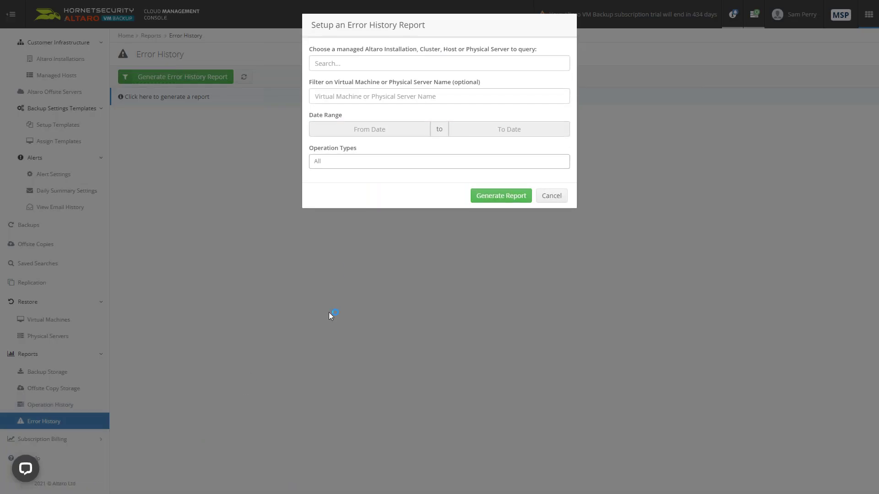
click(344, 66)
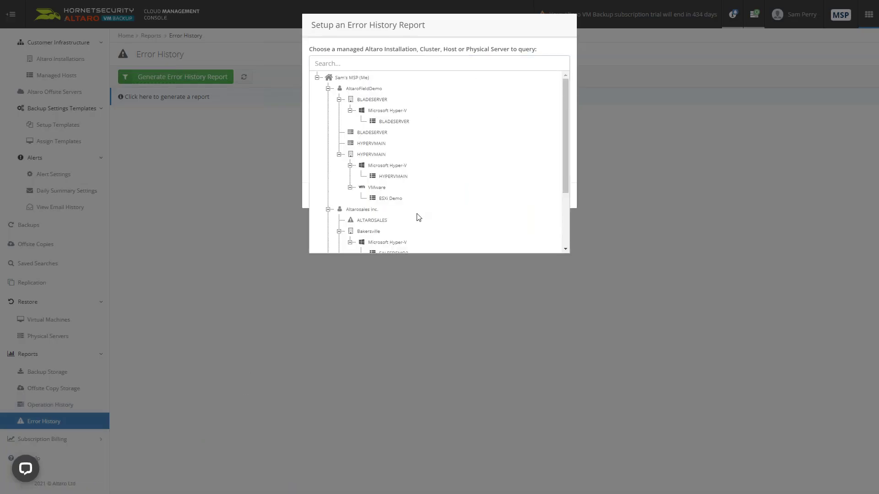
click(401, 178)
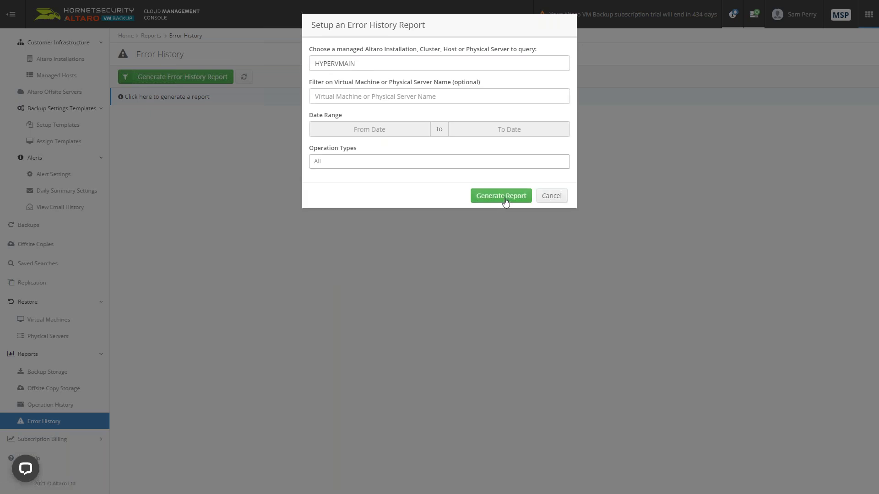
click(503, 197)
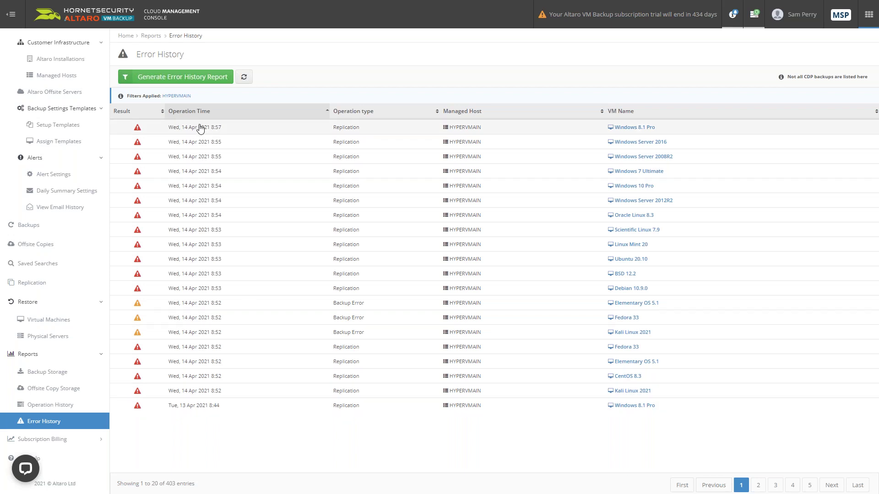
- Examine the details of the latest Windows 8.1 Pro replication error and the Elementary OS 5.1 backup warning, closing each notification
drag(204, 128, 208, 128)
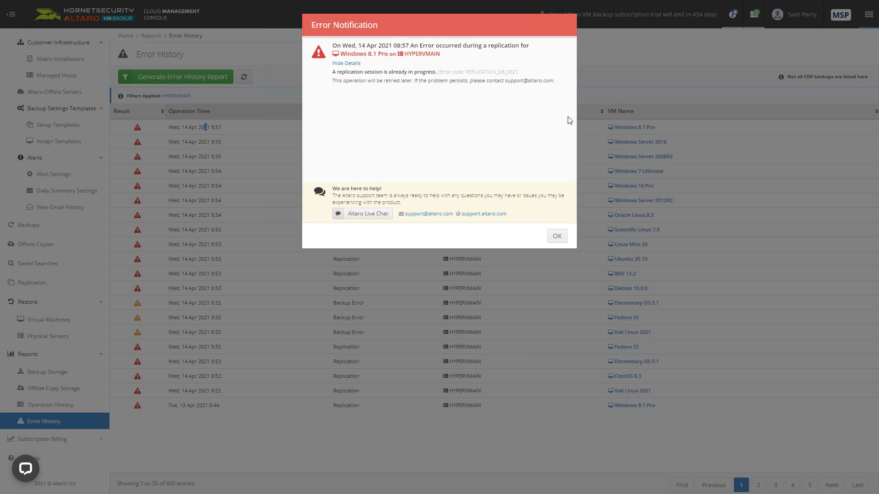
click(557, 236)
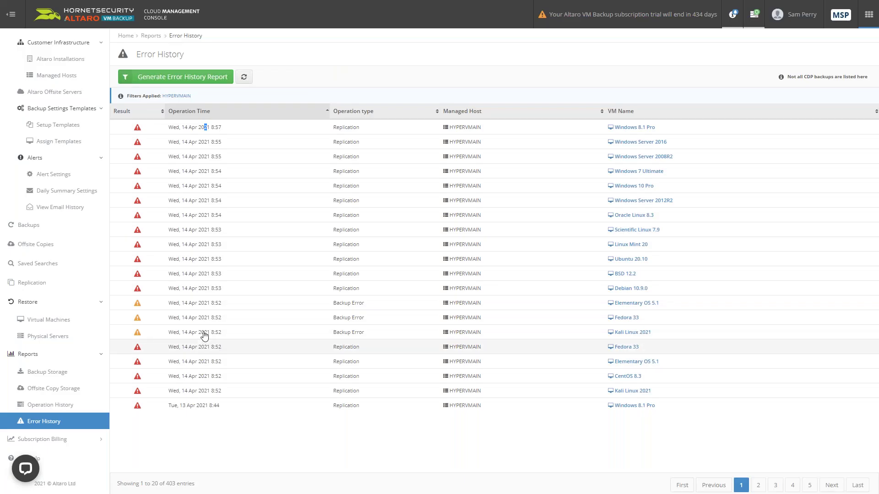
click(202, 302)
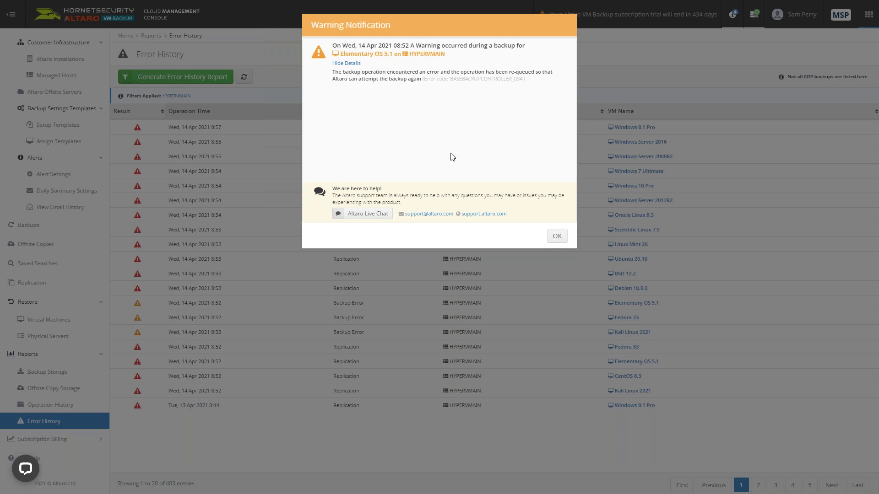
click(557, 236)
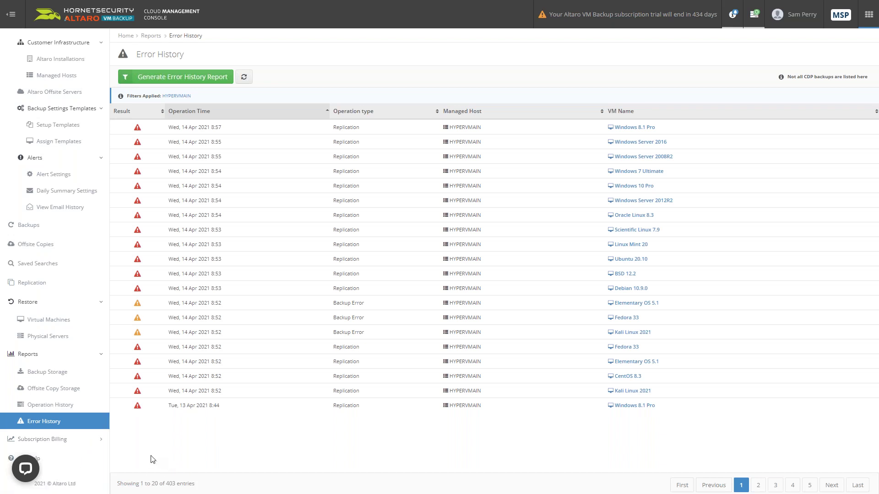
- Examine the subscription usage overview chart for the last 12 months and the usage breakdown by customer
click(87, 443)
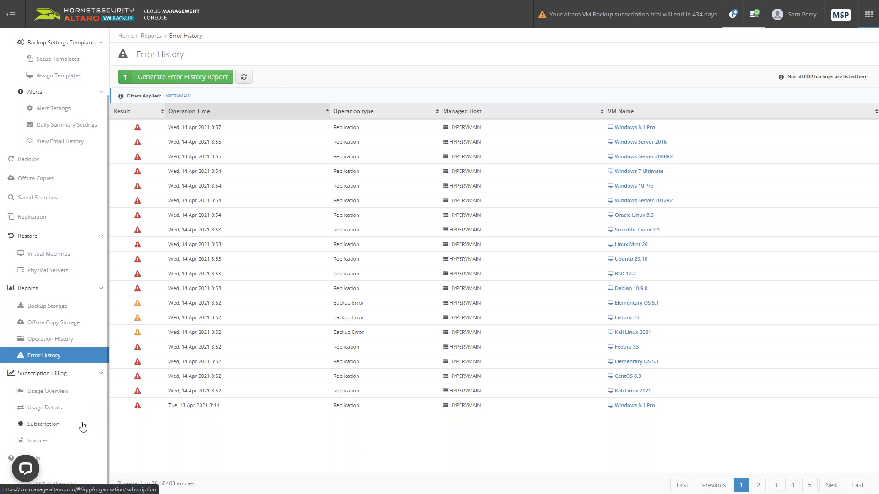
click(66, 396)
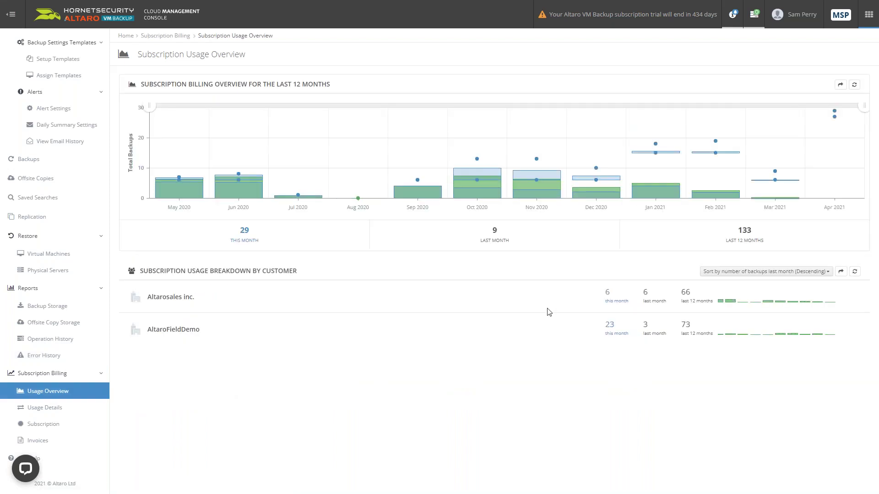
mouse_move(845, 182)
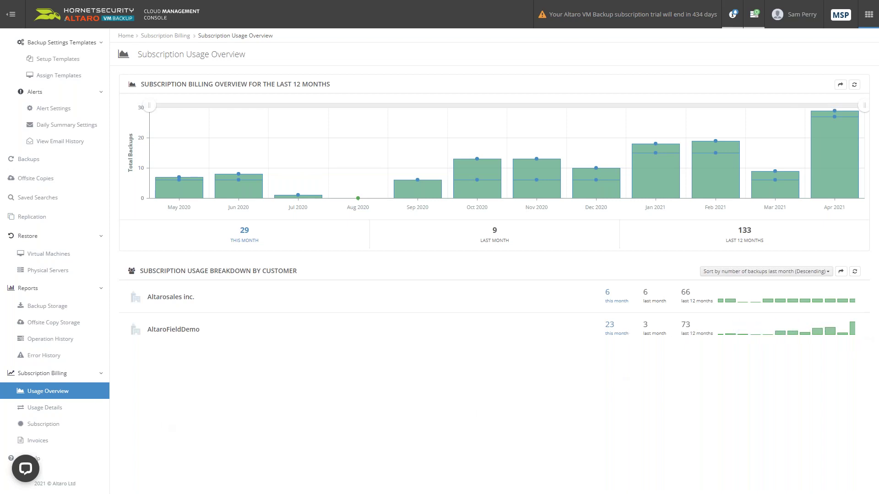
- Examine AltaroFieldDemo's monthly subscription usage breakdown of virtual machines and physical servers in the usage details
click(49, 407)
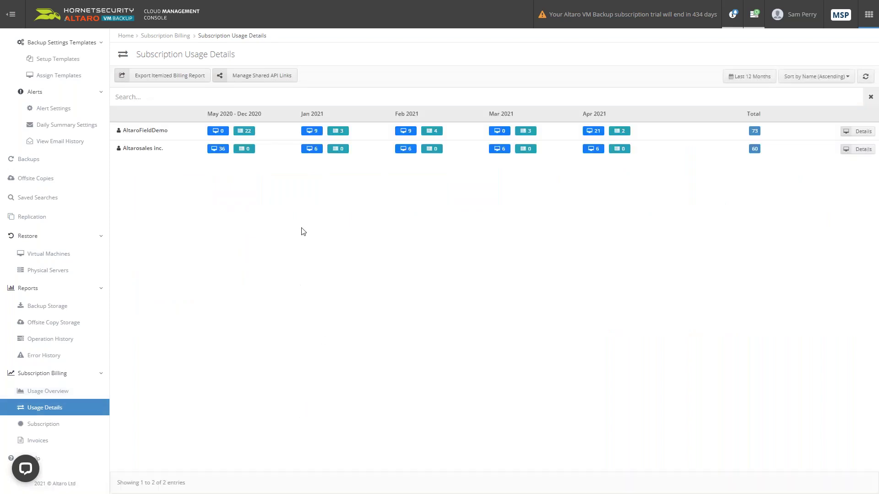
click(863, 131)
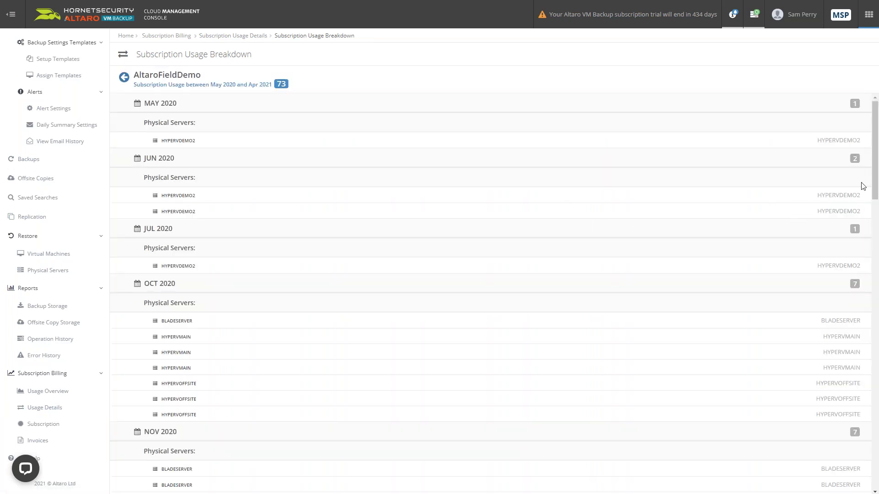
drag(875, 191, 873, 456)
scroll(511, 257, up, 9)
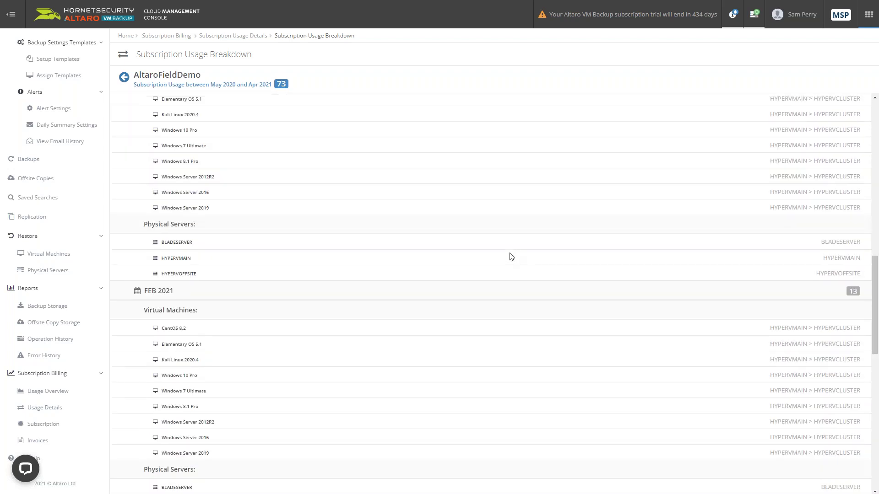
scroll(683, 252, up, 5)
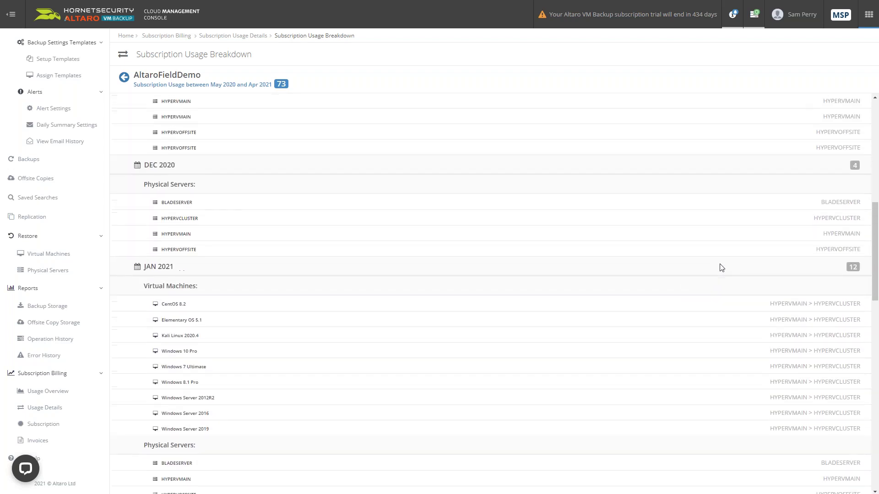
scroll(721, 268, up, 3)
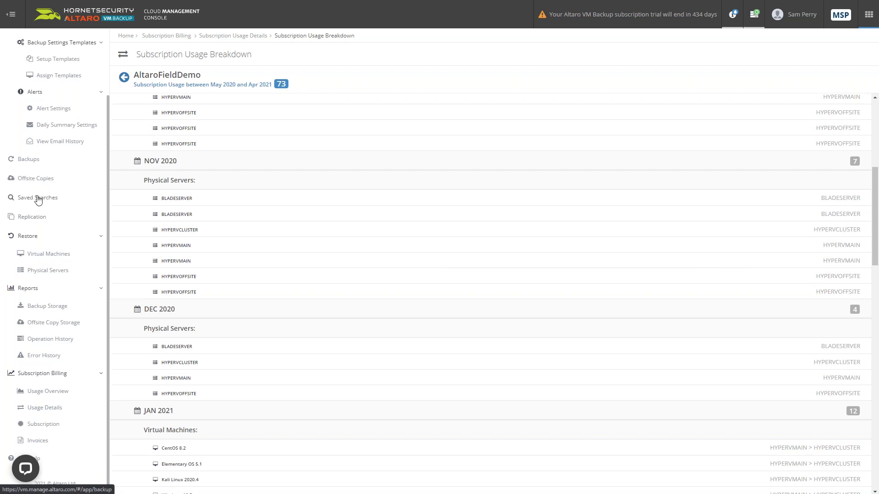
- View the Altaro technical support page from the console's help entry, and return to the full-screen console
scroll(40, 201, up, 3)
scroll(44, 204, down, 3)
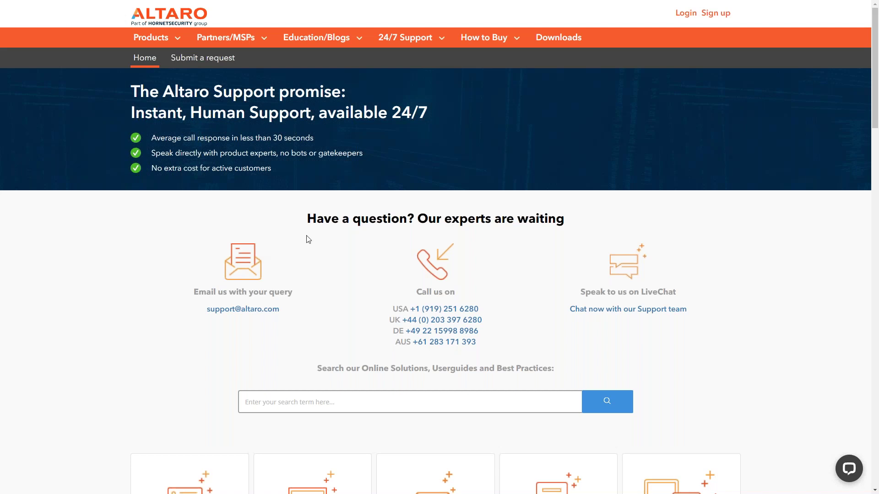
key(F11)
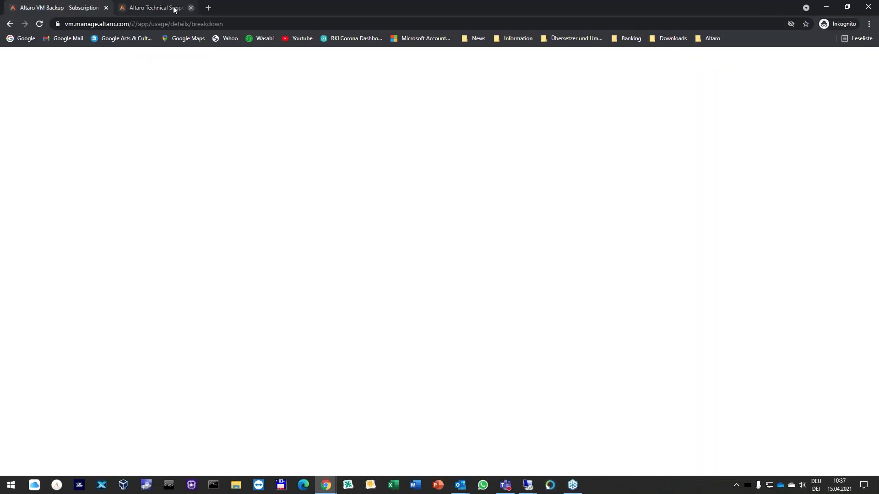
click(215, 8)
key(F11)
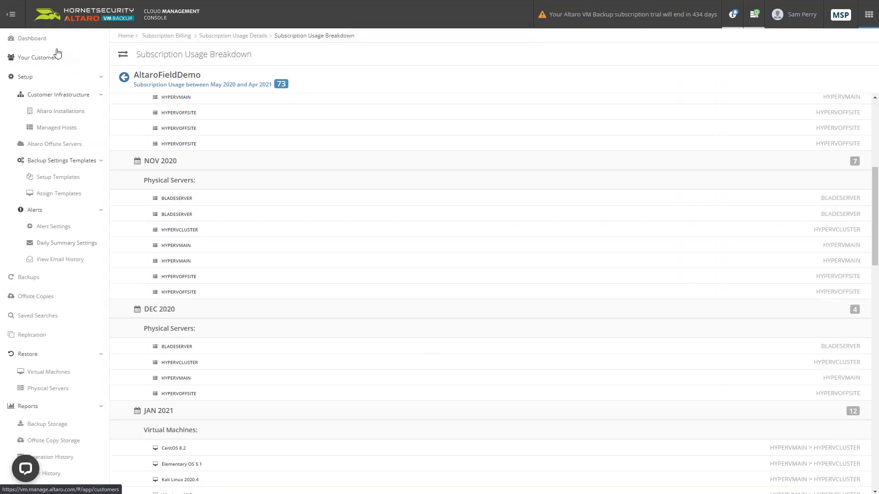
- Return to the VM Backup dashboard, switch to the Altaro Office 365 Backup console and dismiss the notice about the account's missing 2FA
click(44, 40)
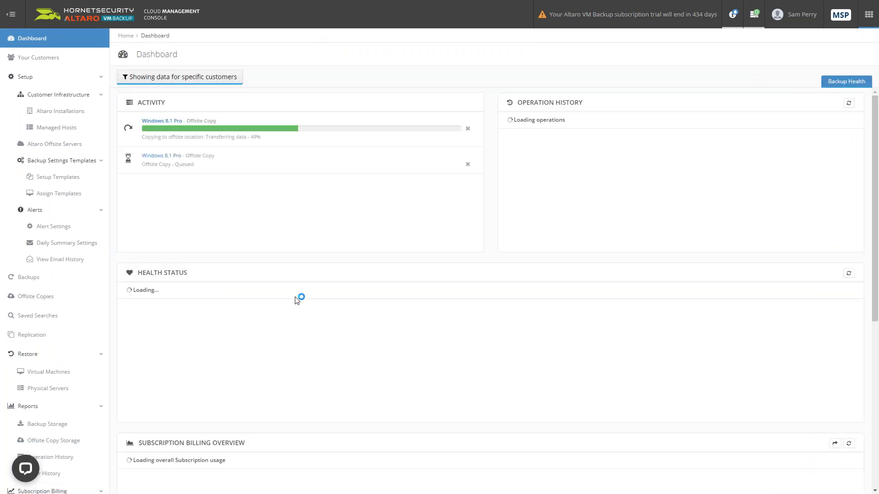
click(868, 15)
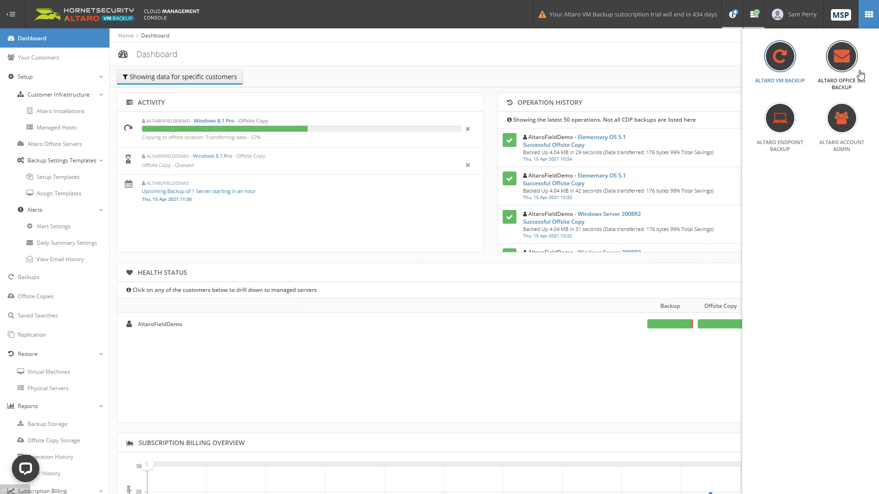
click(841, 56)
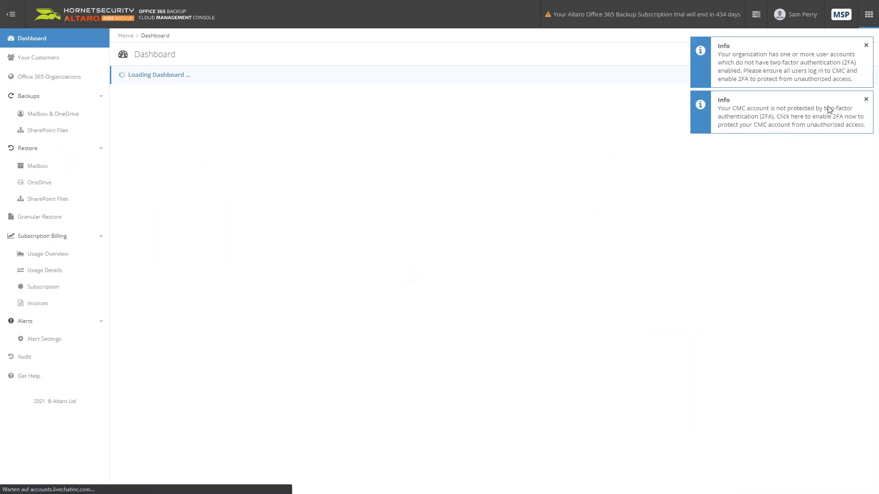
click(865, 100)
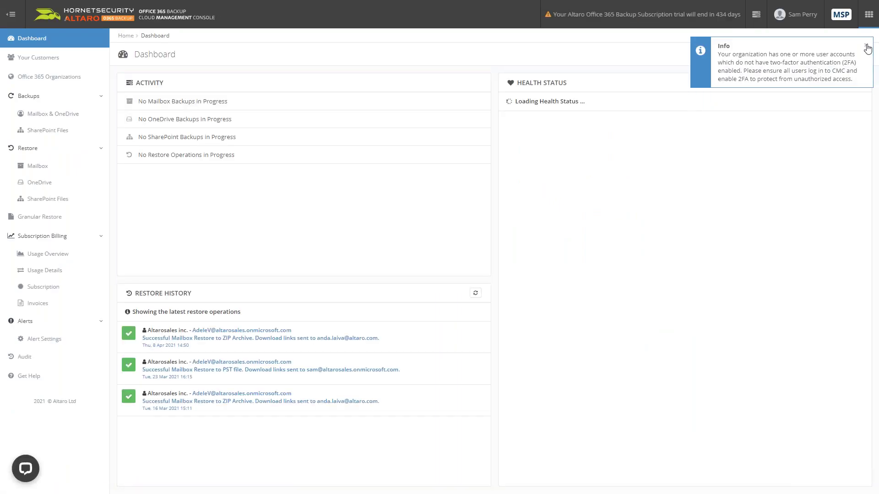
- Dismiss the two-factor authentication notice and view the available Altaro consoles without leaving the Office 365 Backup dashboard
click(866, 46)
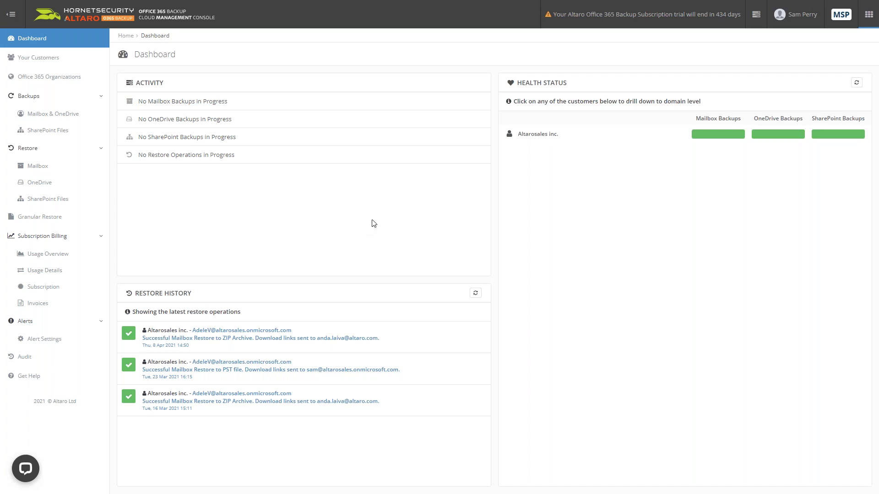
click(865, 17)
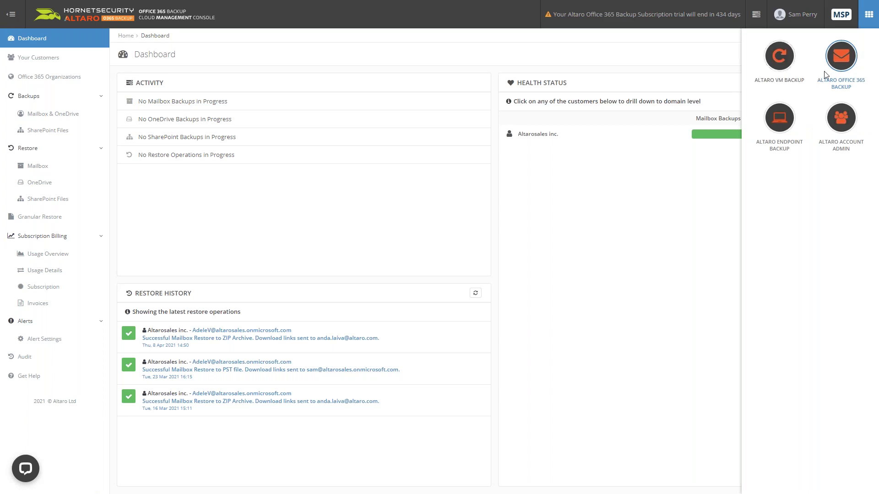
click(264, 215)
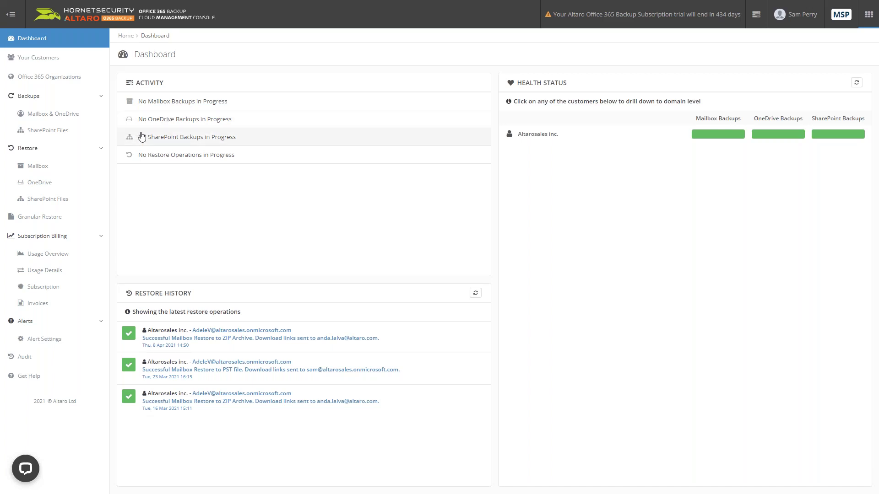
- View the customers and Office 365 organizations, including the first stage of adding an organization, and return to the organization list
click(46, 60)
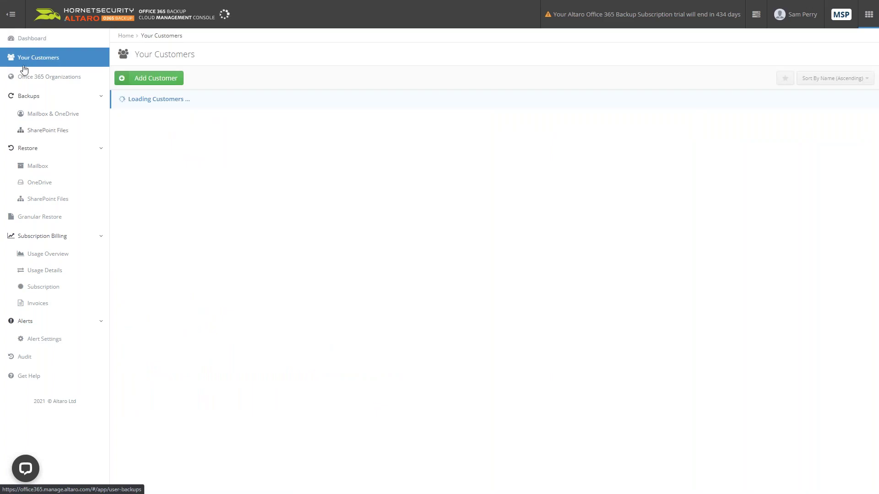
click(44, 79)
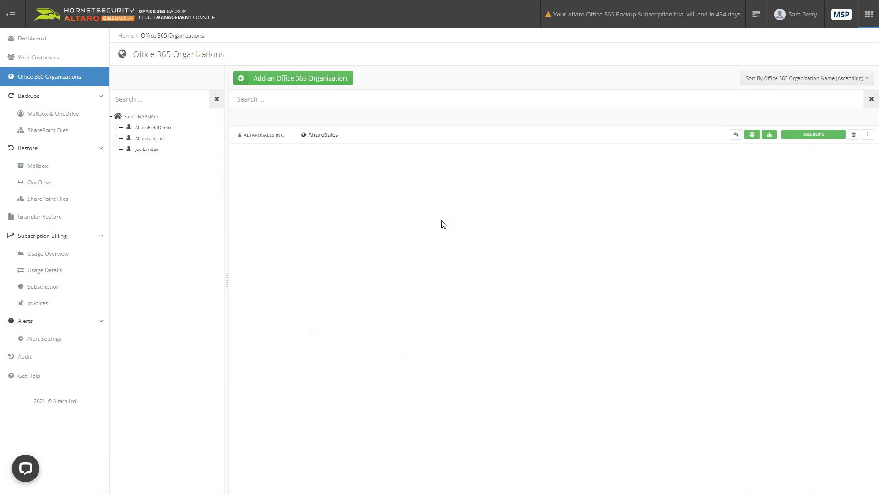
click(304, 79)
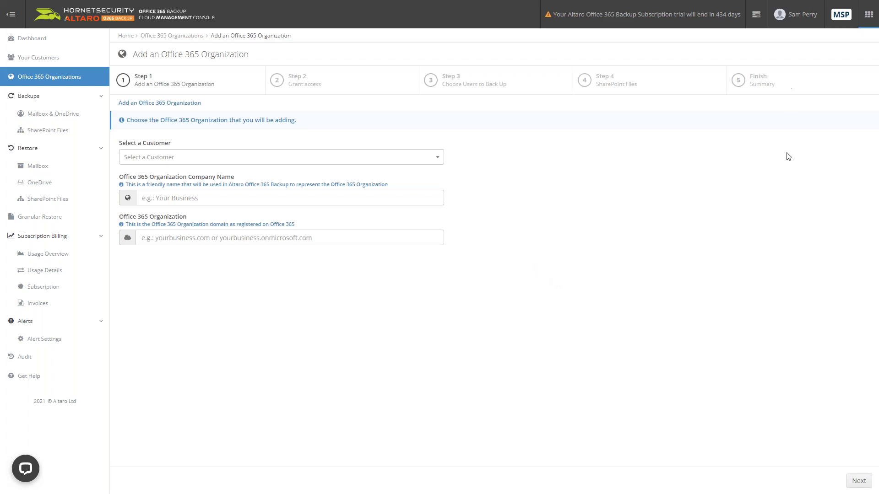
click(57, 81)
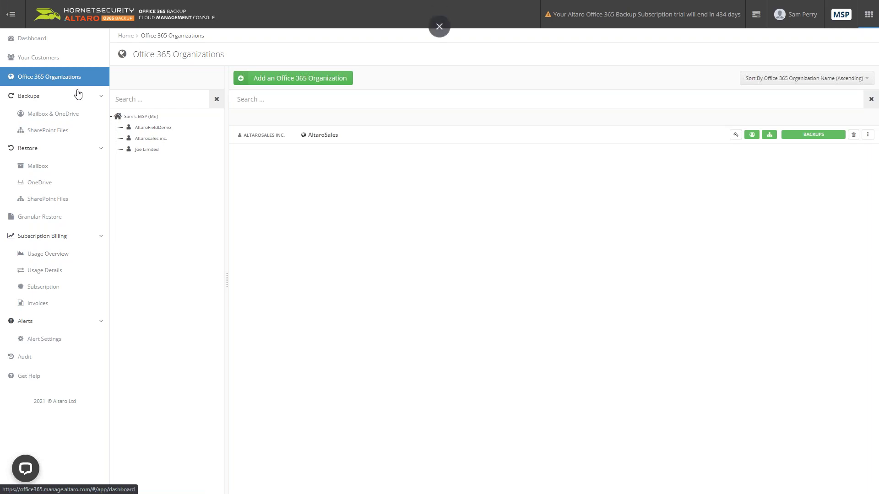
- Check the users' Mailbox and OneDrive backup statuses and read the error details of the Accounts Do Not Touch account's failed OneDrive backup
click(63, 114)
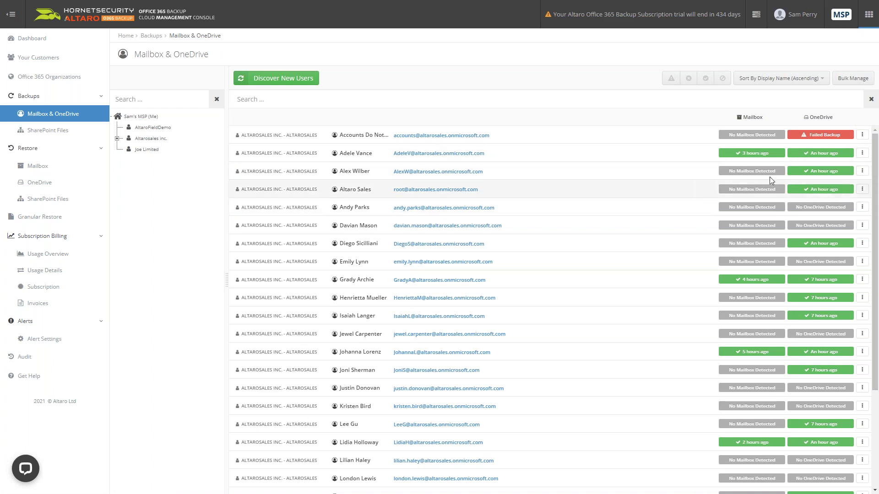
mouse_move(746, 157)
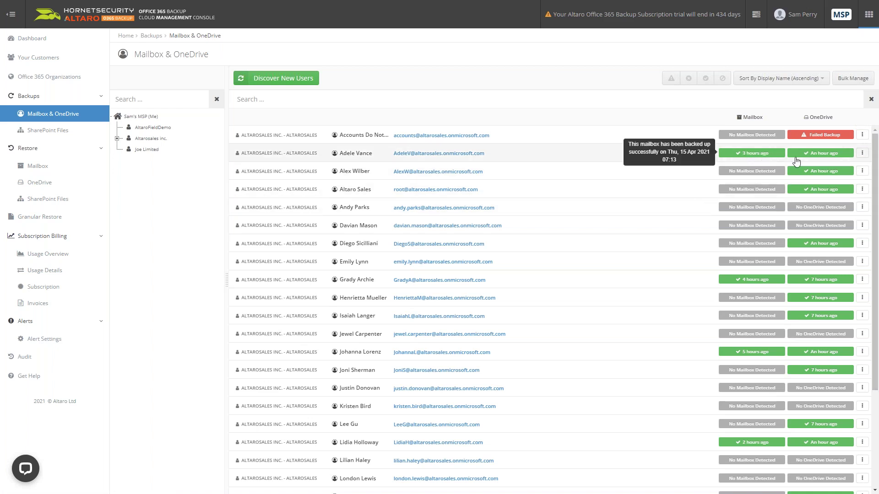
mouse_move(764, 178)
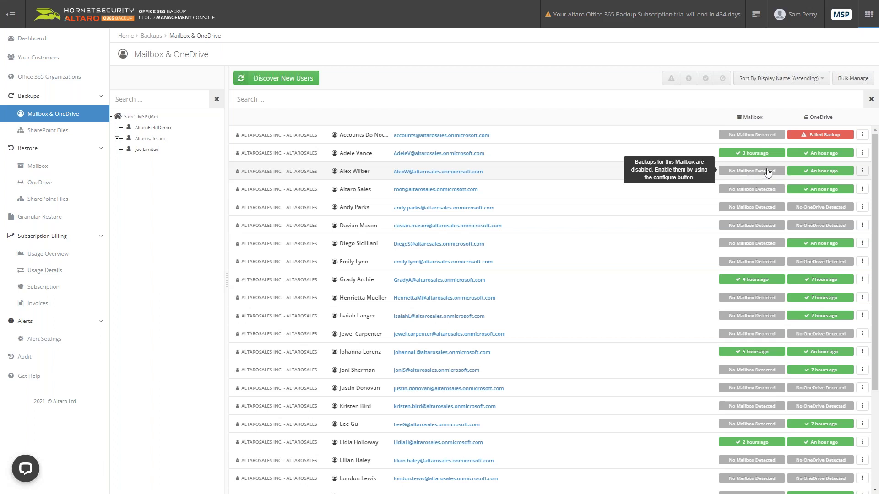
mouse_move(826, 135)
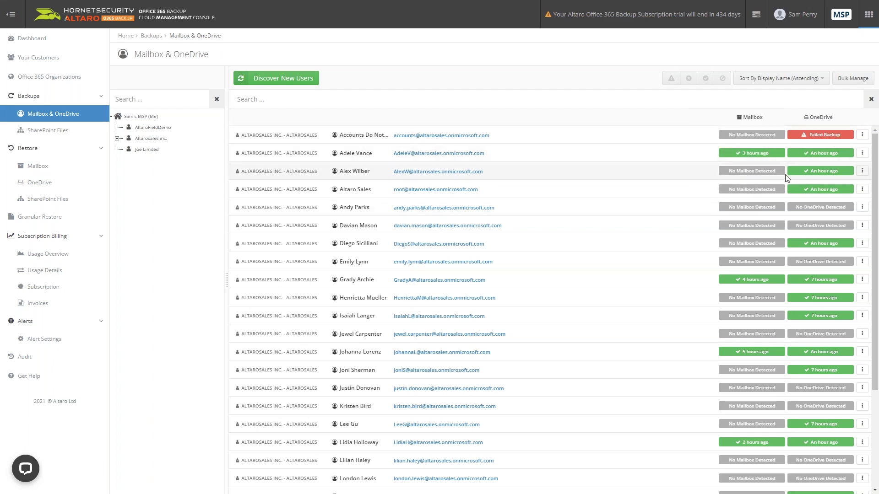
click(821, 135)
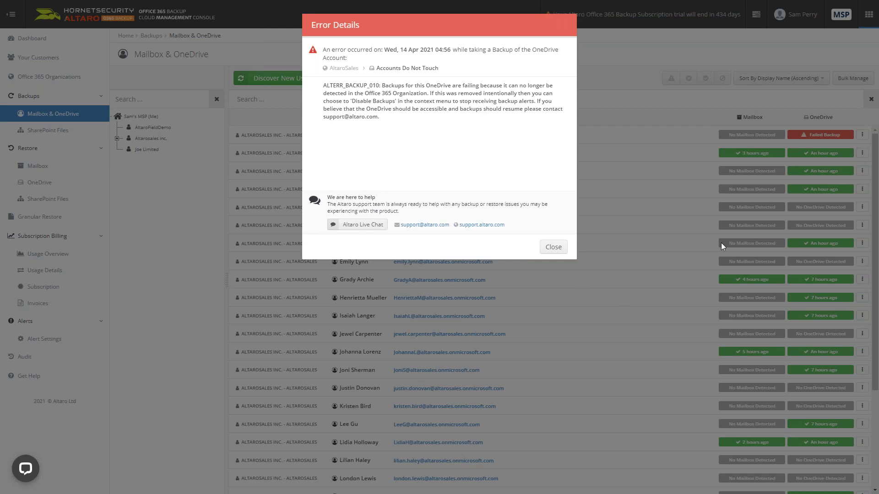
click(554, 247)
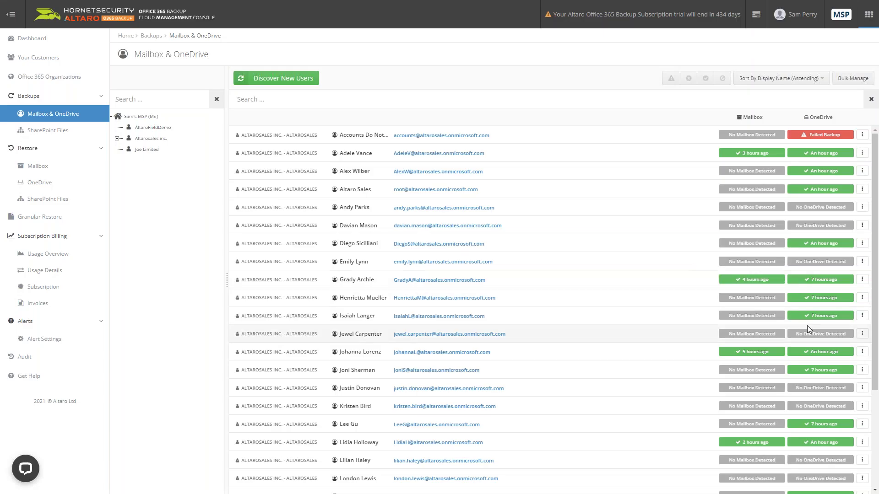
- View the mailbox and OneDrive backup and restore actions available for a user whose mailbox and OneDrive are both backed up
scroll(828, 303, down, 3)
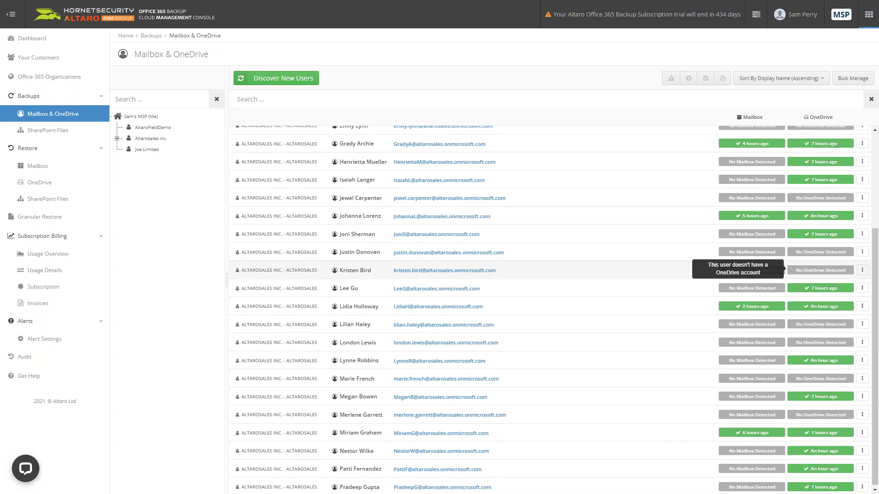
click(862, 215)
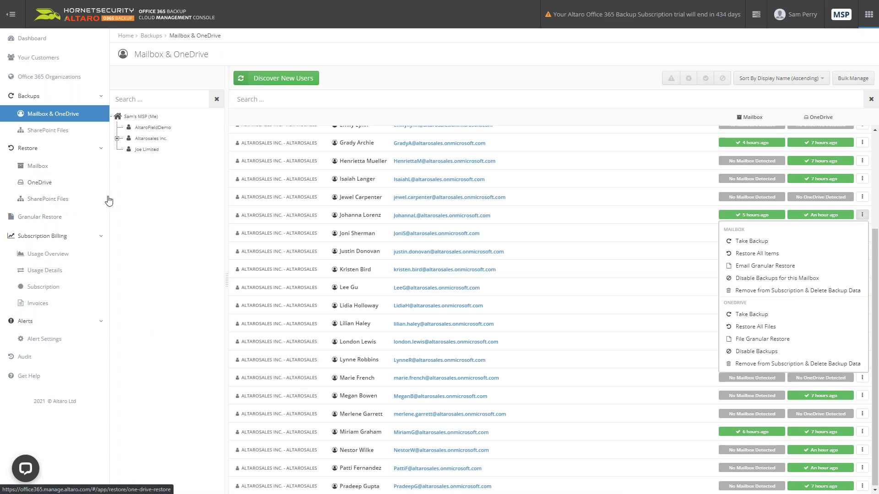
click(154, 229)
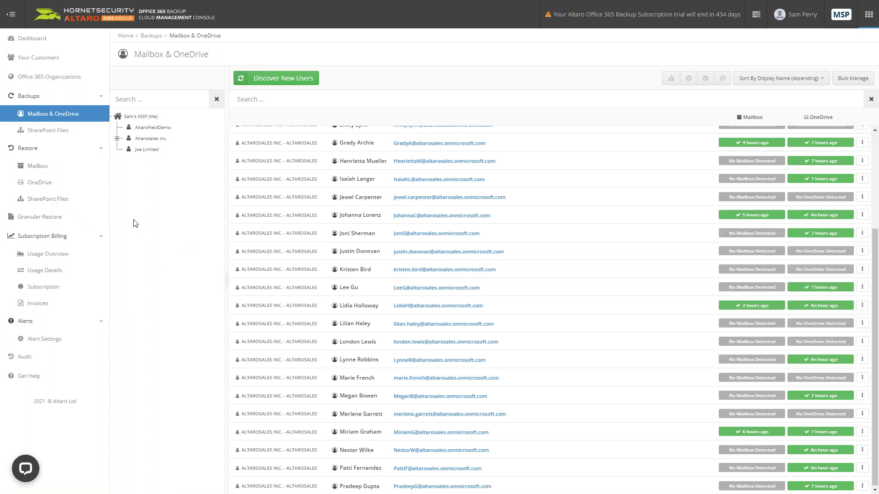
- Start a mailbox restore for customer Altarosales inc. from the AltaroSales organization and select the first listed mailbox
click(37, 167)
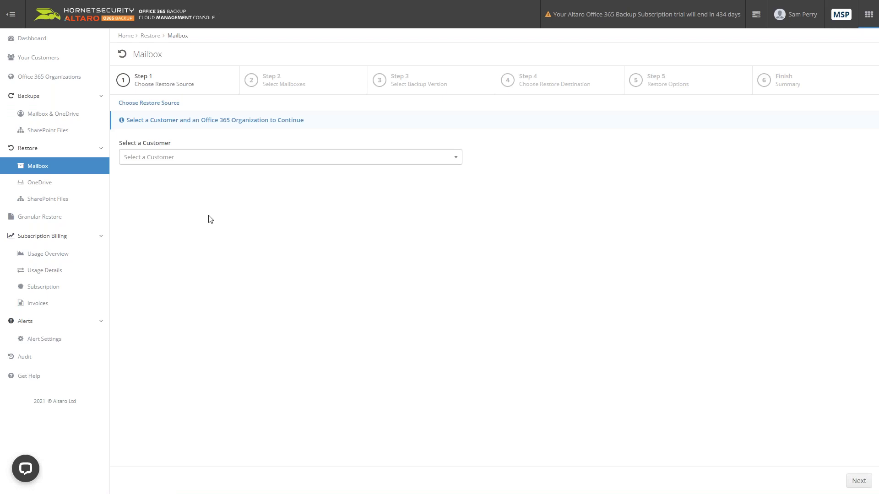
click(178, 161)
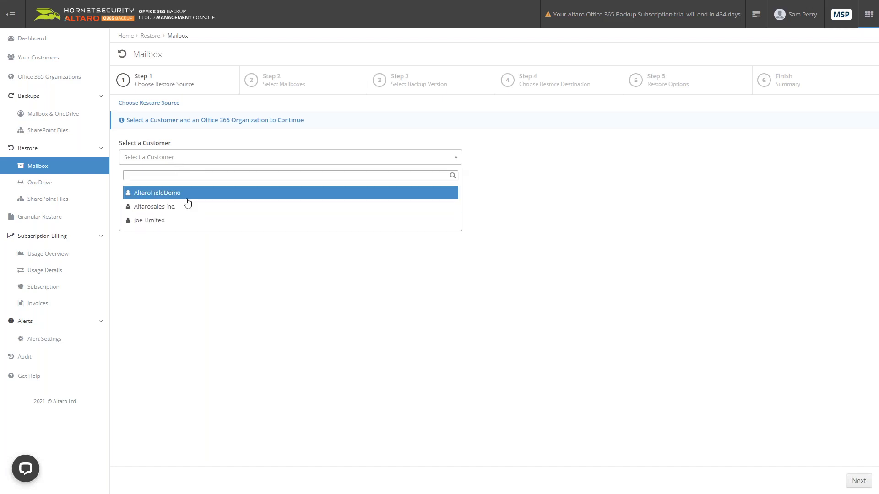
click(174, 210)
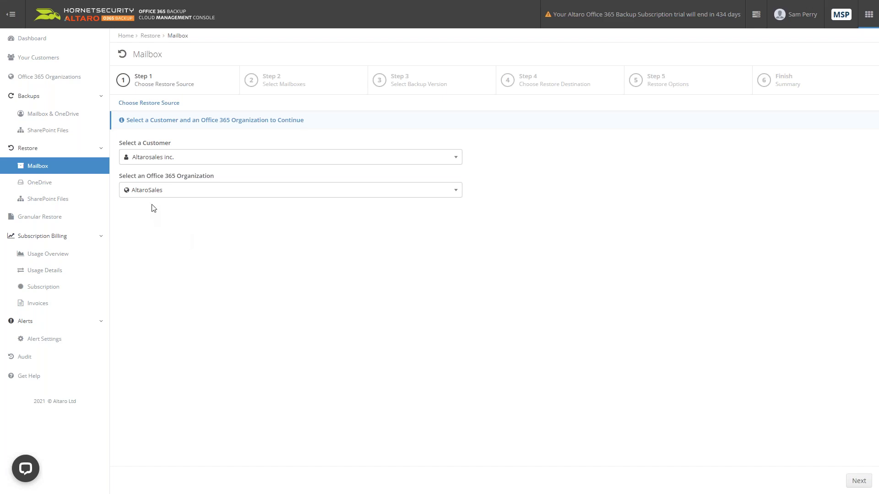
click(159, 192)
click(153, 224)
click(859, 481)
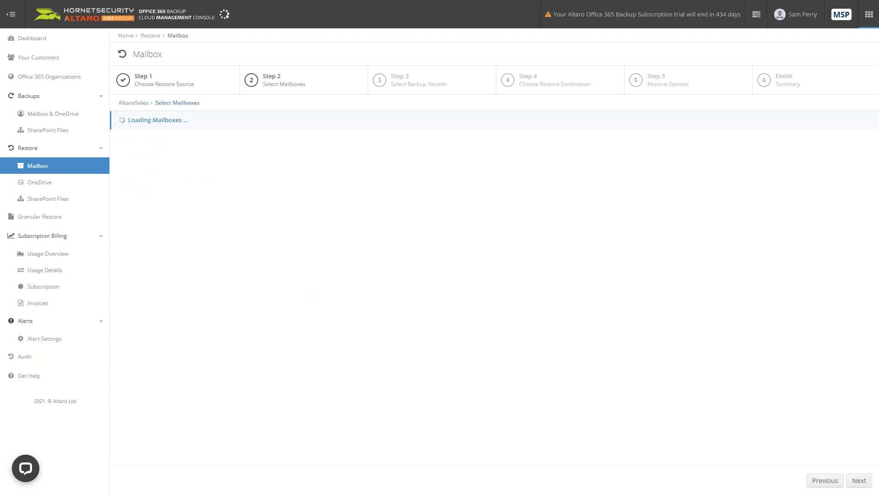
click(154, 181)
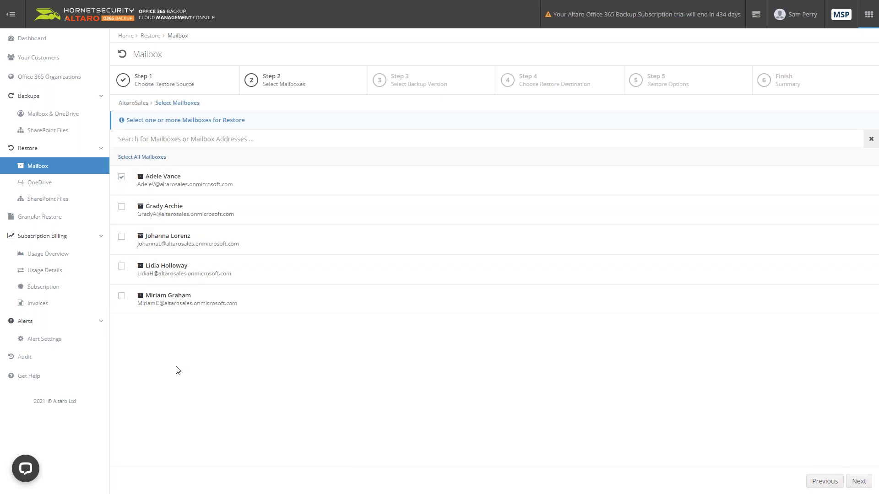
click(857, 481)
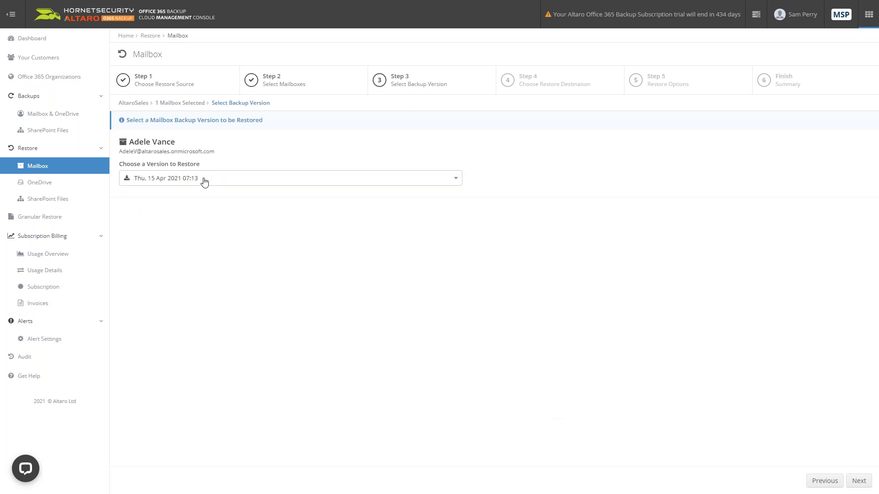
- Browse the selected mailbox's older backup versions by date, back to the oldest October entries
click(167, 181)
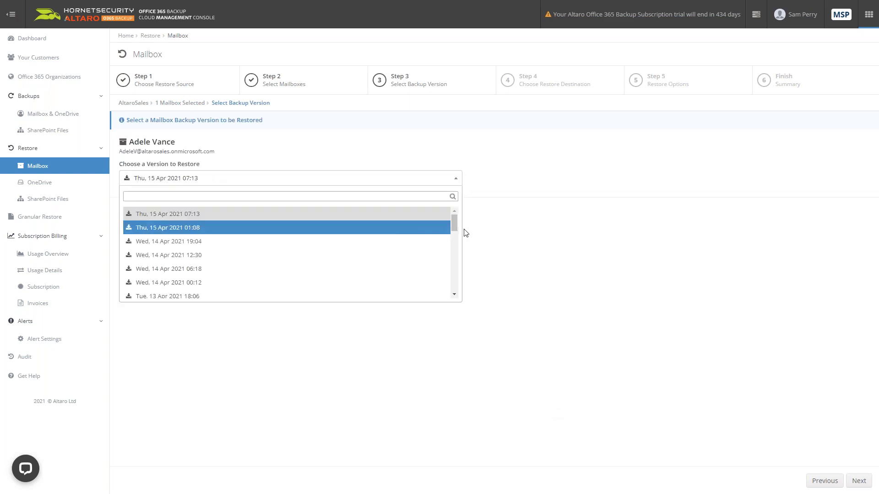
drag(455, 224, 459, 288)
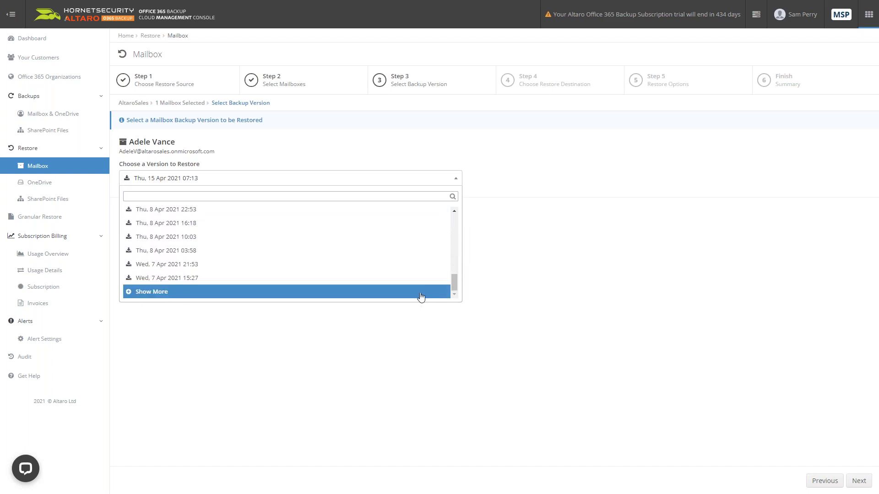
click(149, 293)
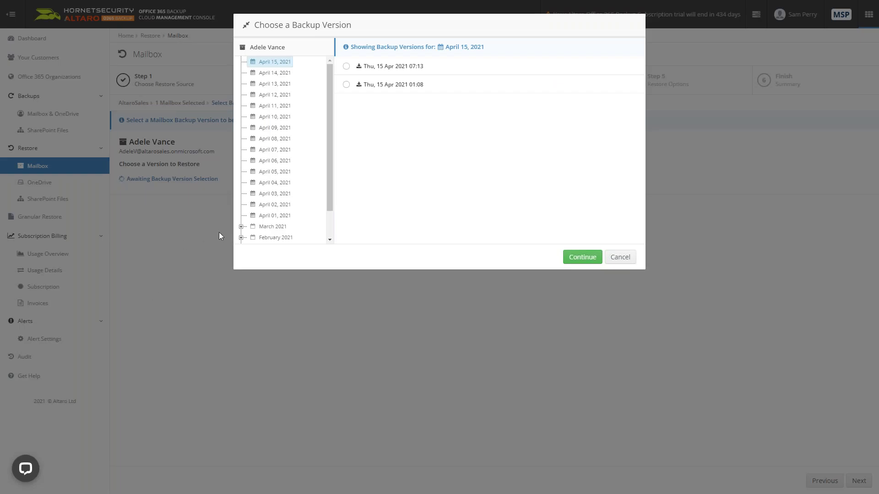
scroll(330, 205, down, 1)
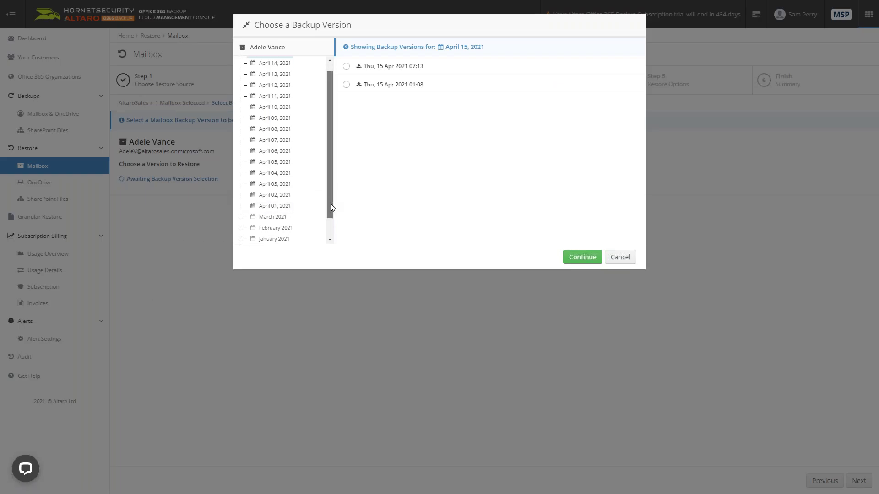
click(241, 238)
drag(328, 101, 332, 240)
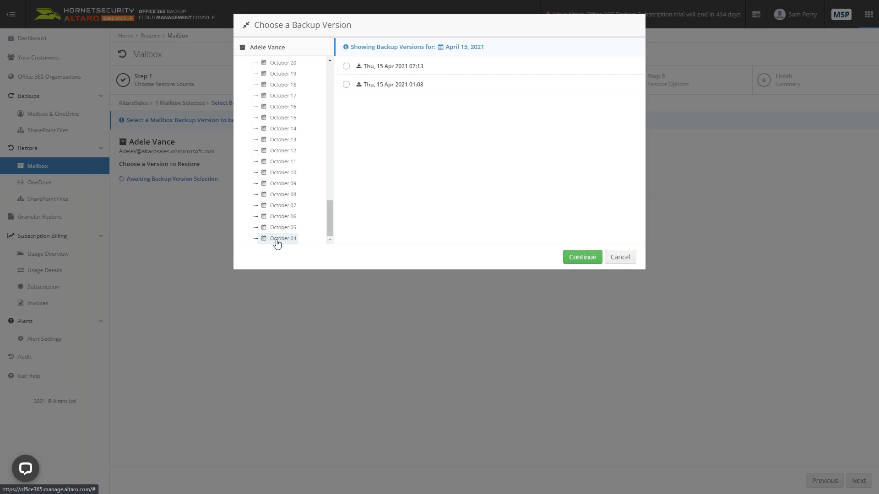
drag(331, 227, 338, 248)
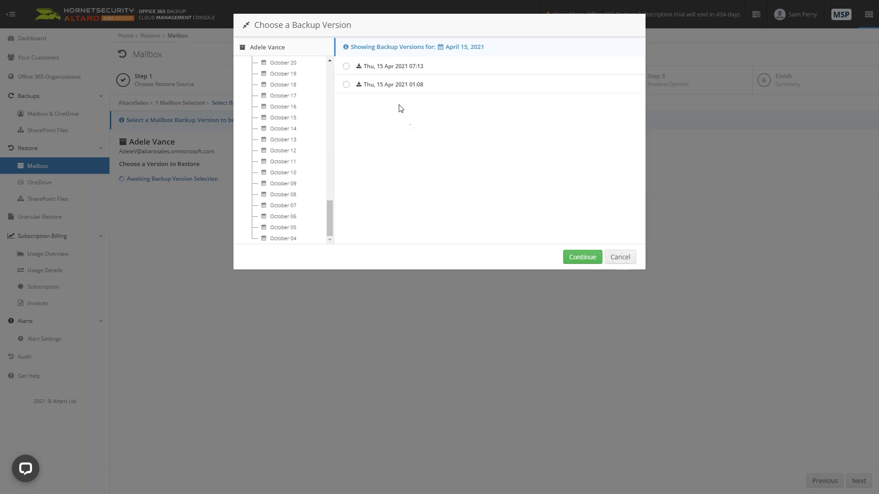
- Choose the mailbox backup version Thu, 15 Apr 2021 07:13 and proceed to the restore destination options
click(406, 69)
click(584, 257)
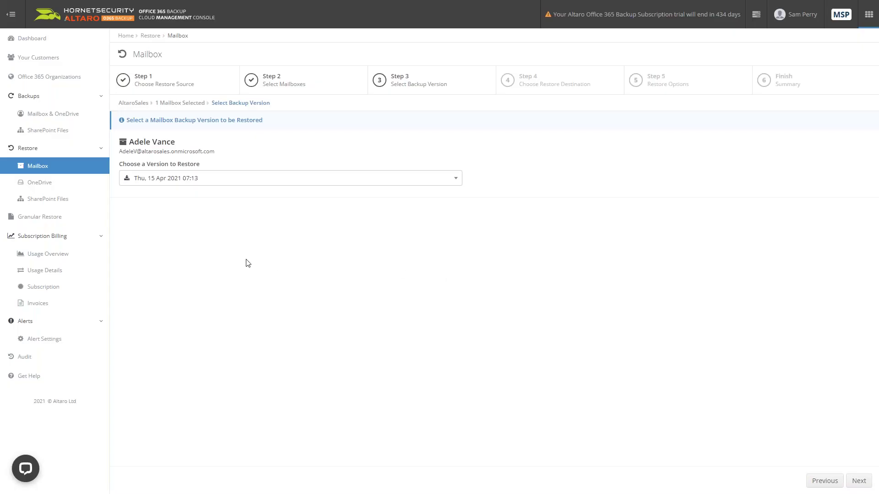
click(168, 181)
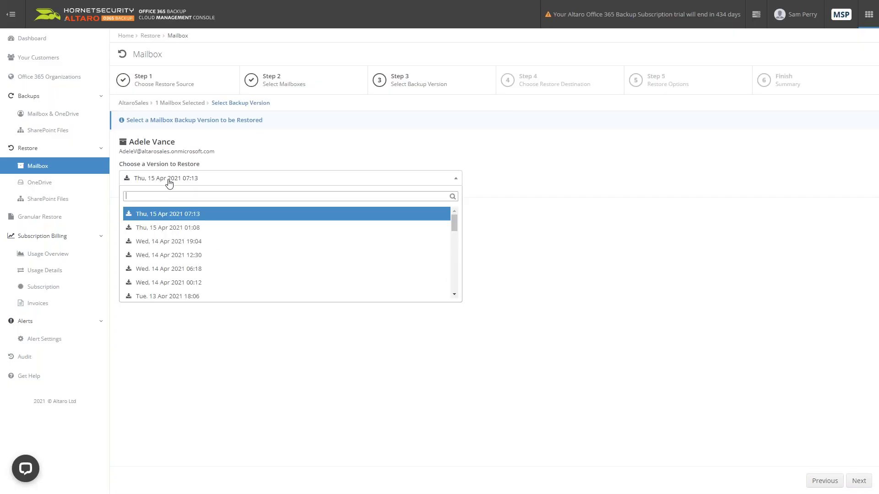
click(171, 216)
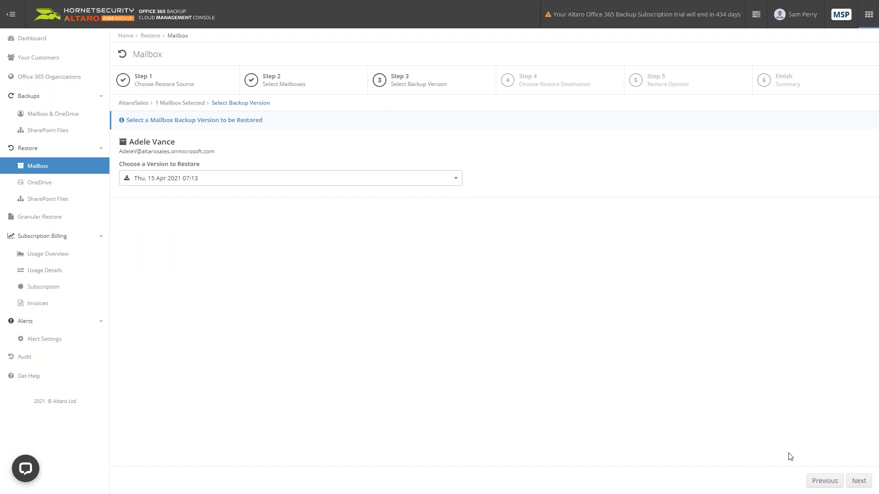
click(865, 484)
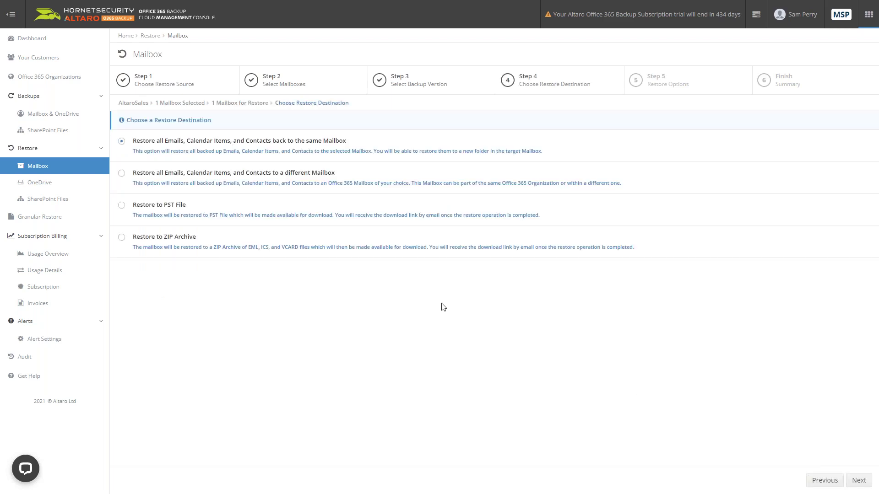
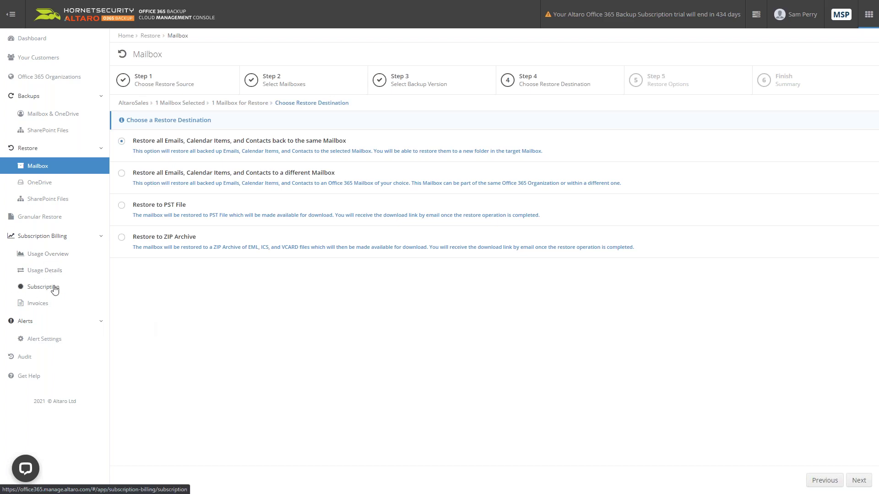
- Leave the mailbox restore and start a granular restore for customer Altarosales inc. and its AltaroSales organization
click(50, 218)
click(476, 113)
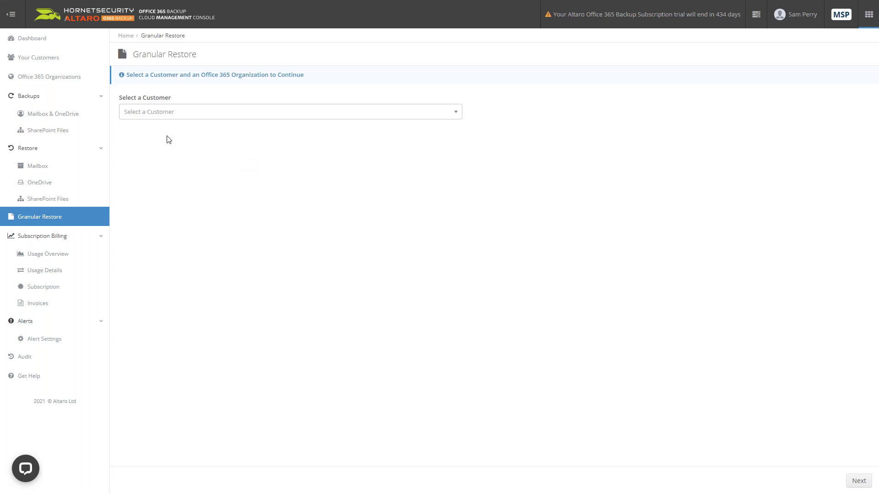
click(171, 115)
click(149, 160)
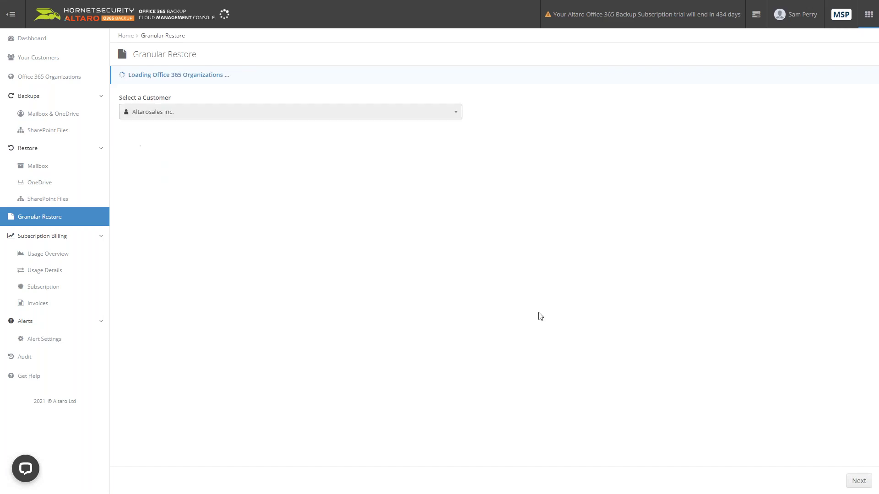
click(855, 485)
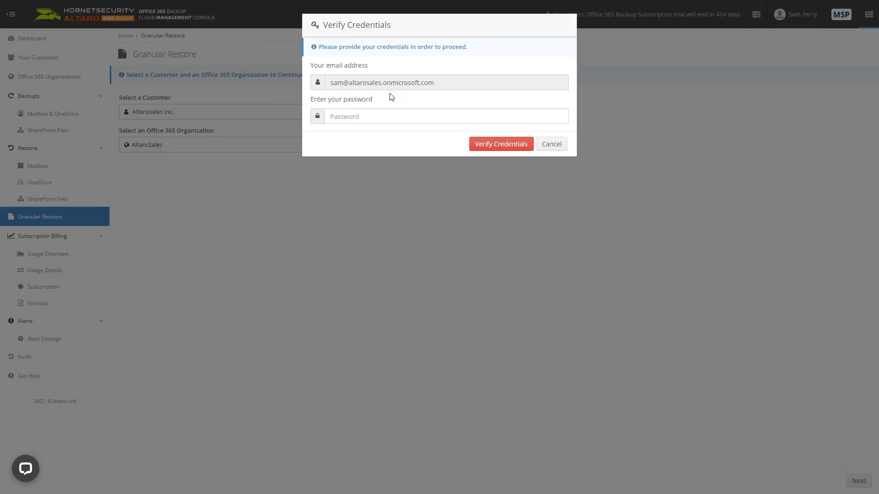
- Fill in the account password with the saved sign-in and verify the credentials for the granular restore
click(394, 115)
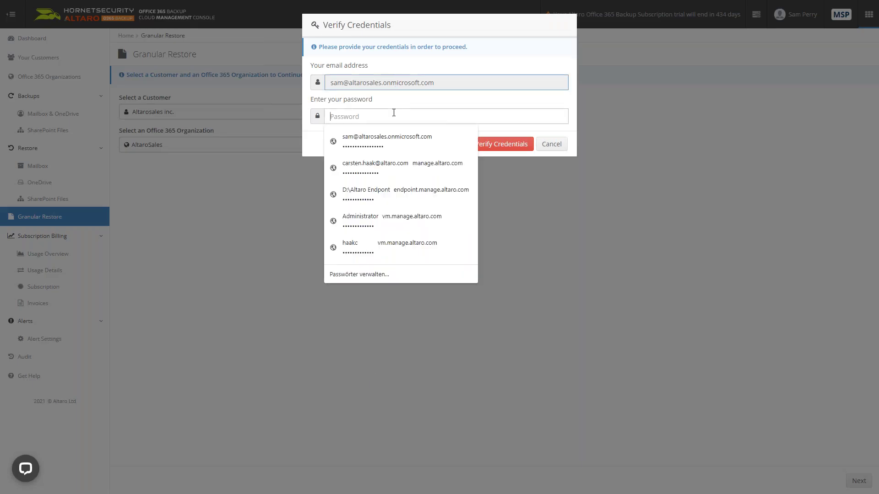
click(399, 142)
click(501, 145)
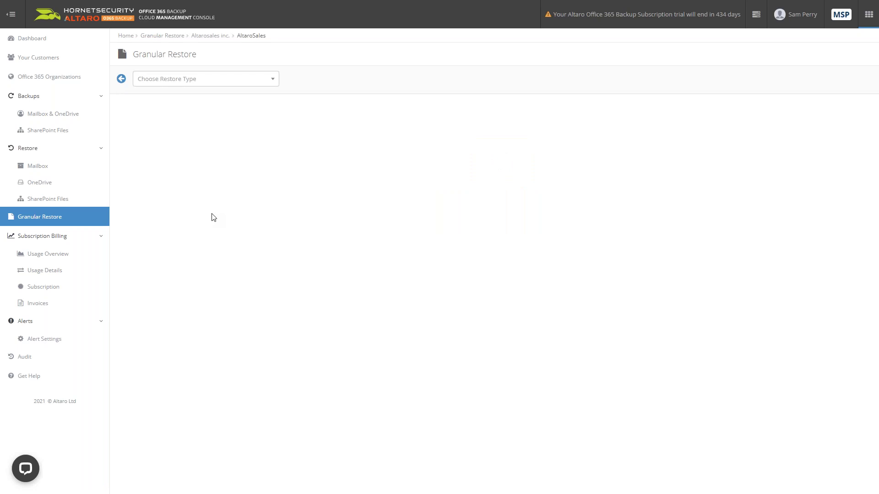
- Open the first listed mailbox for granular restore, browse its backup versions, and keep version Thu, 15 Apr 2021 07:13
click(187, 80)
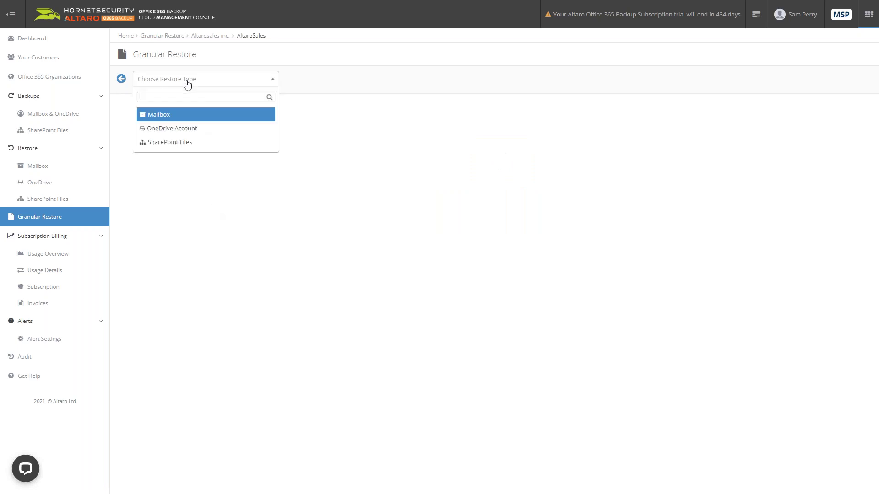
click(162, 118)
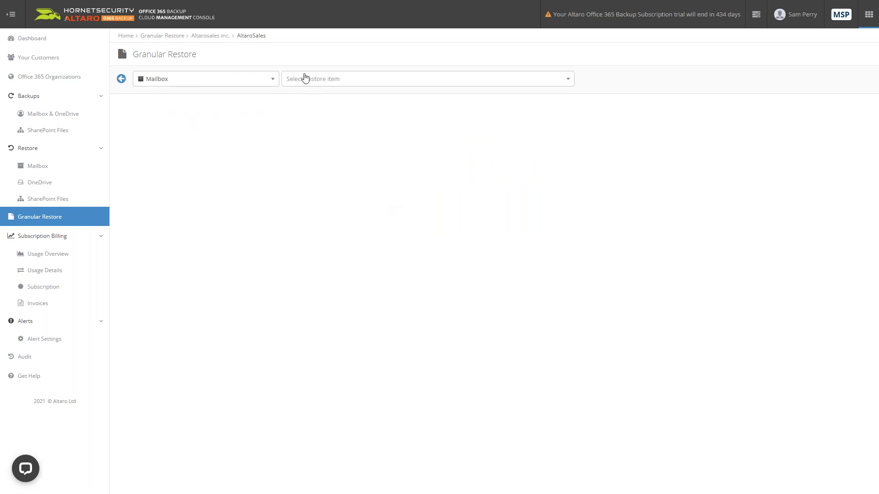
click(329, 85)
click(340, 115)
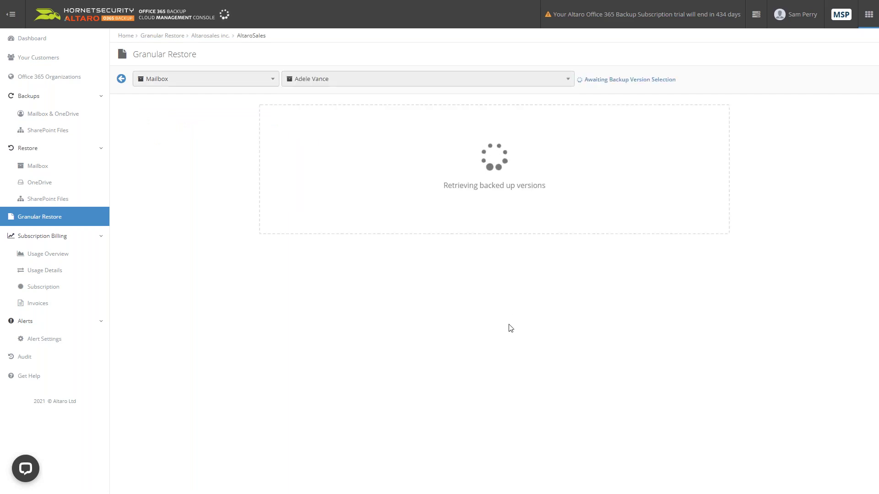
click(654, 83)
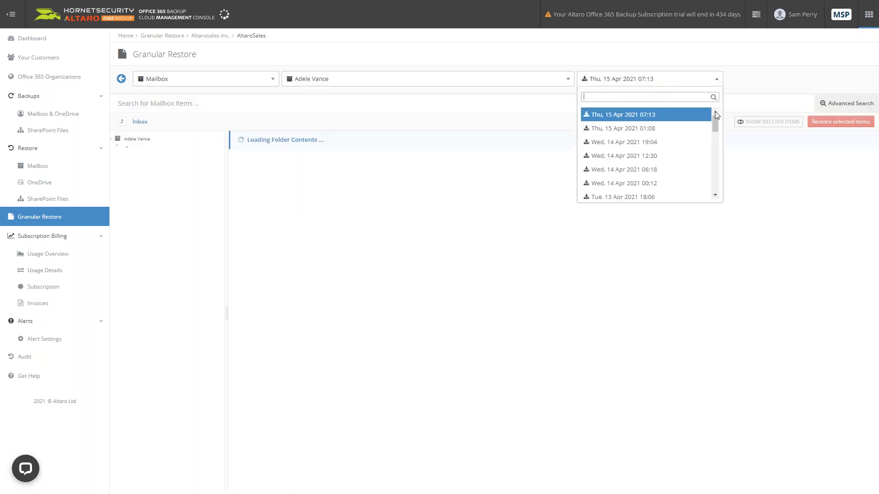
drag(714, 127, 736, 84)
click(737, 81)
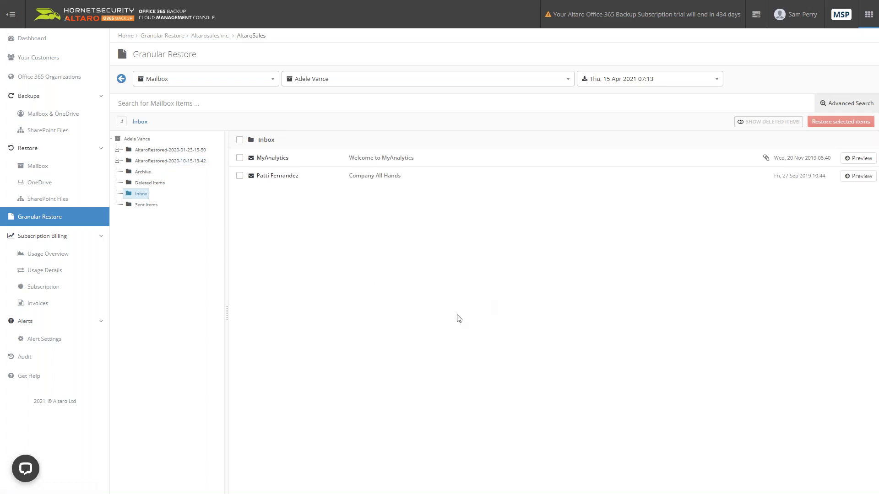
- Preview the "Welcome to MyAnalytics" email from the backed-up Inbox and read through its contents
click(868, 161)
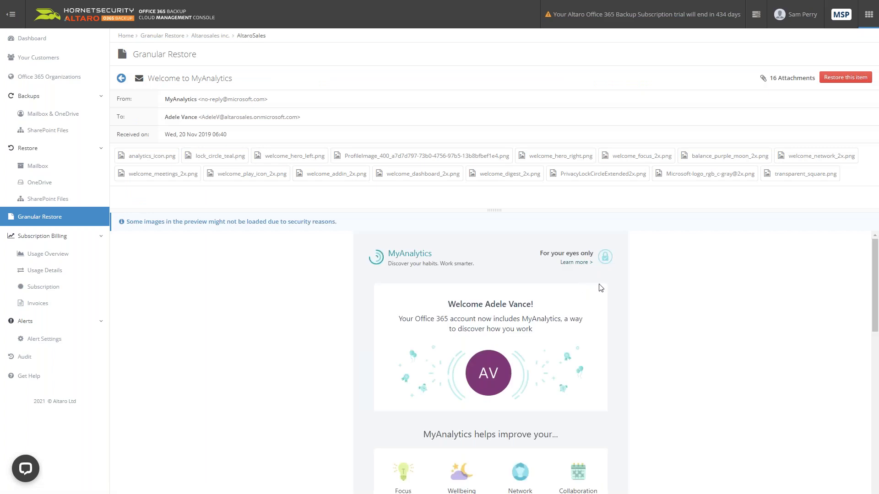
drag(875, 320, 734, 284)
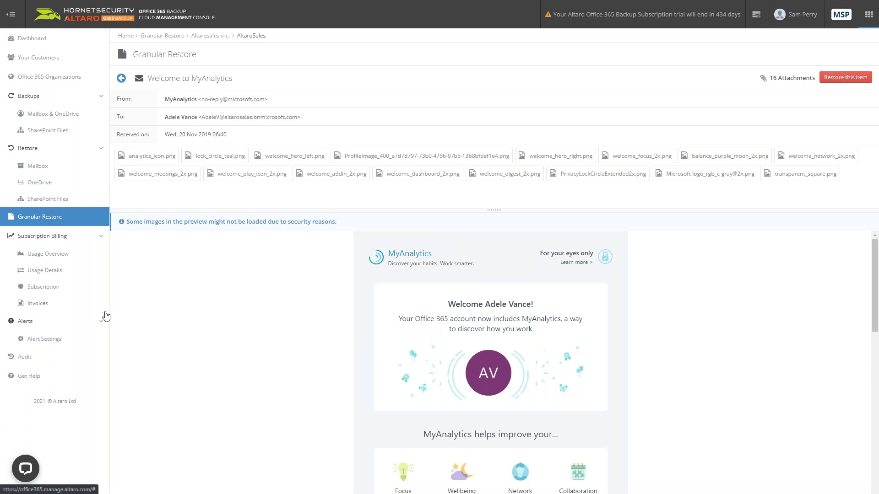
- Discard the granular restore session and view the subscription billing usage overview and usage details
click(50, 257)
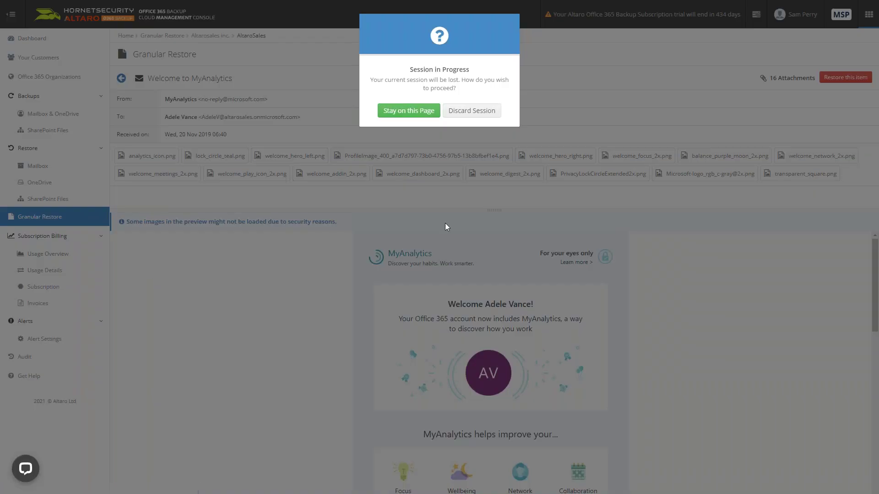
click(471, 110)
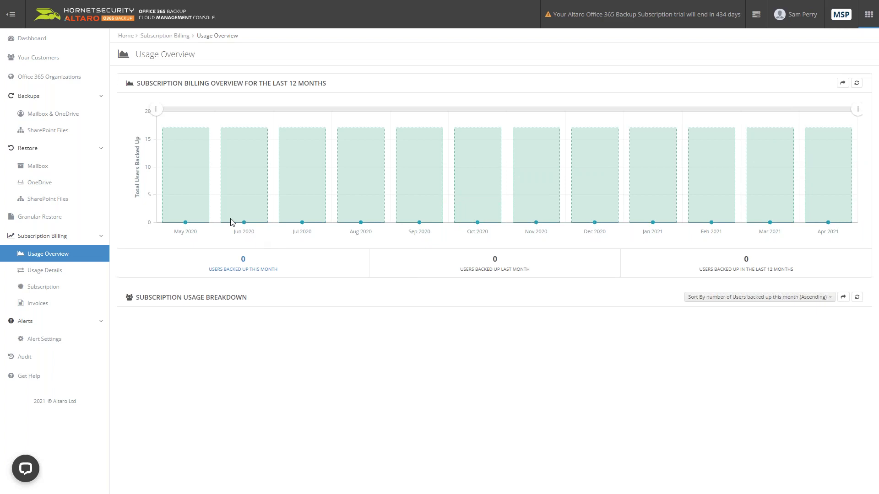
click(79, 277)
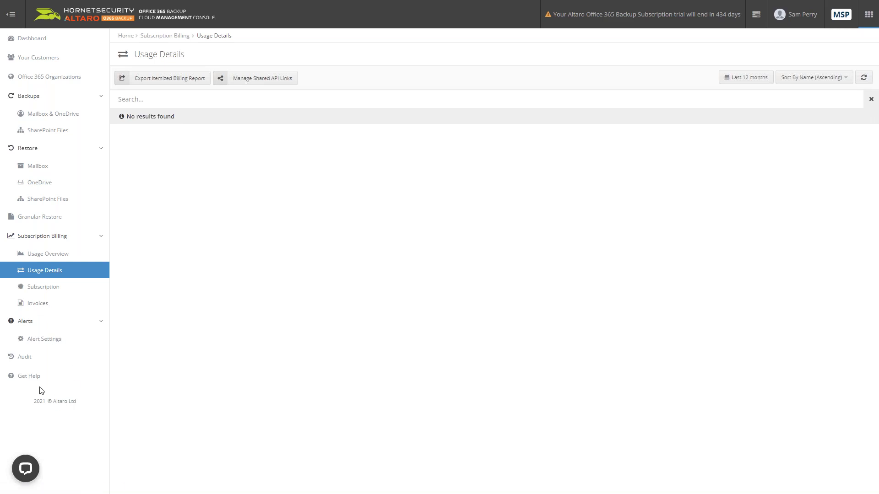
- View the alert settings for Office 365 backup operations and the audit log of recent activity
click(61, 340)
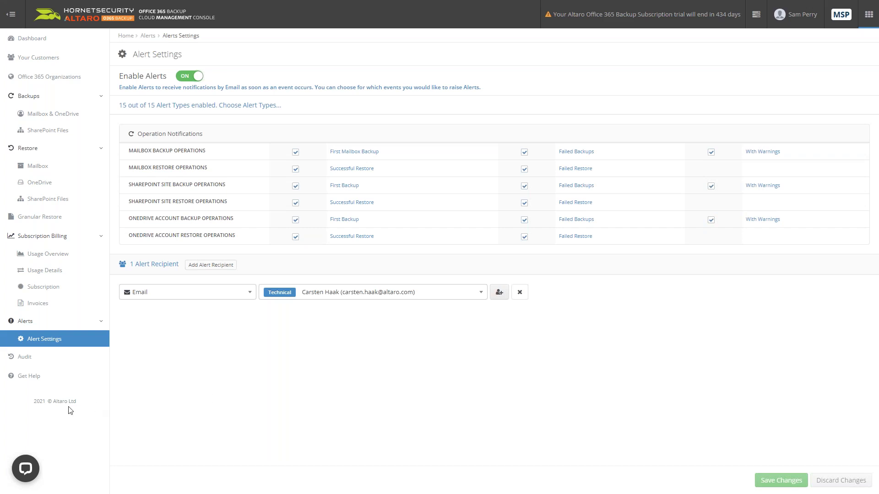
click(33, 364)
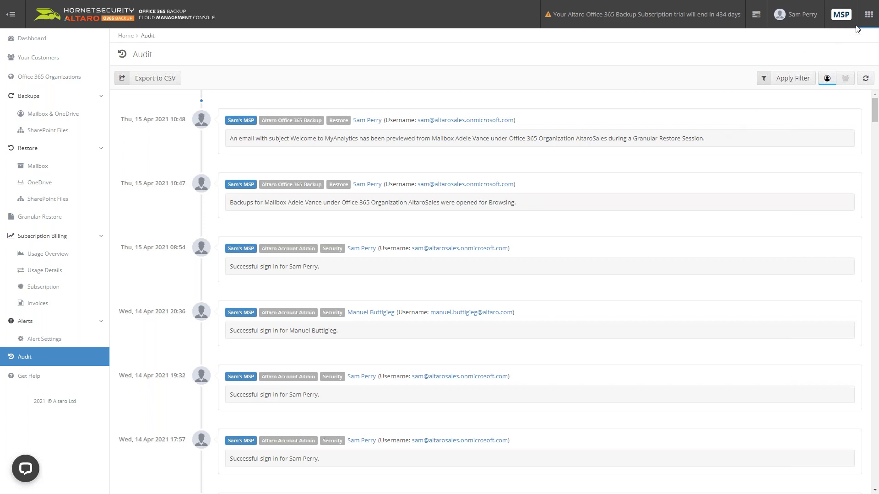
- Switch to the Altaro Endpoint Backup console and view the EPM server's configuration overview
click(868, 17)
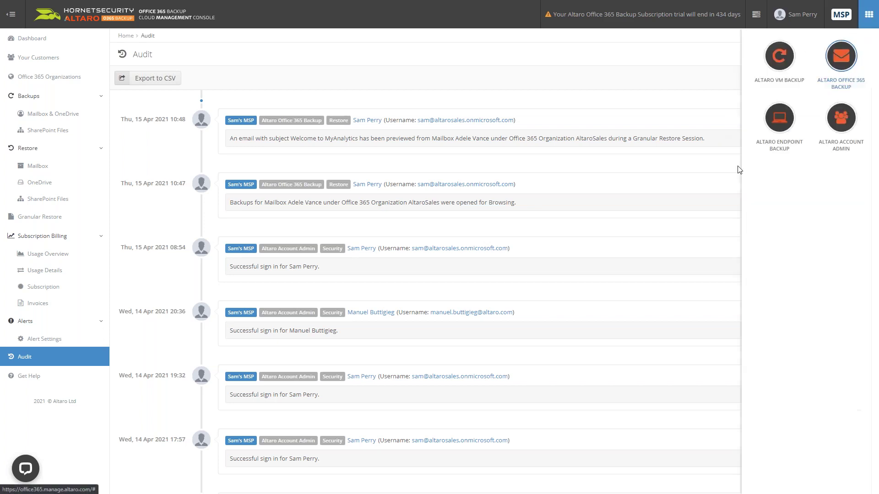
click(780, 118)
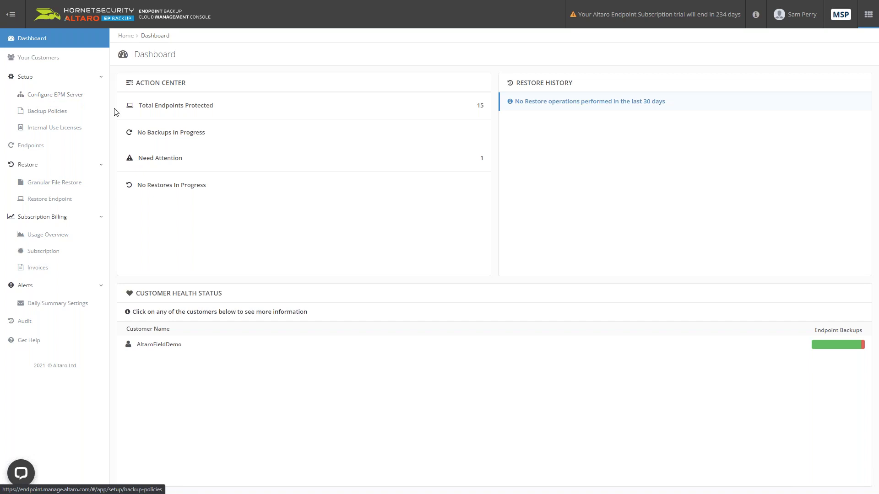
click(81, 97)
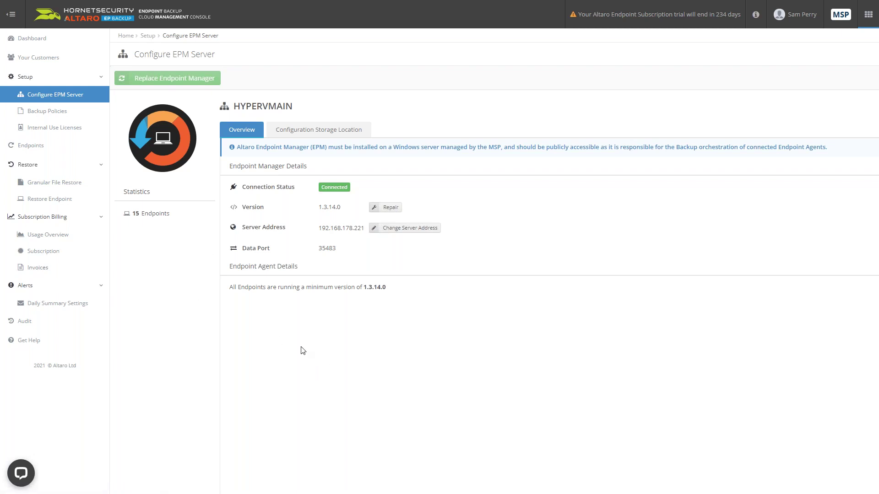
- Start the endpoint backup setup for customer Altarosales inc. from the backup policies and proceed to the key vault password
click(58, 112)
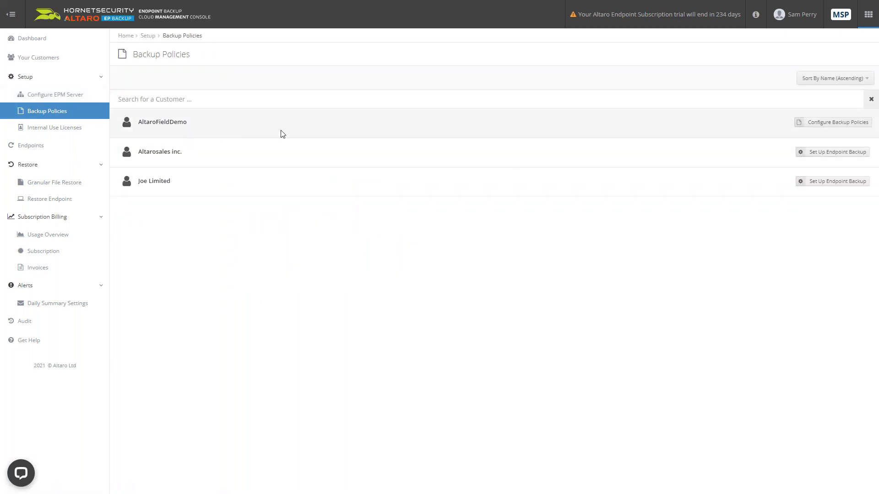
click(854, 156)
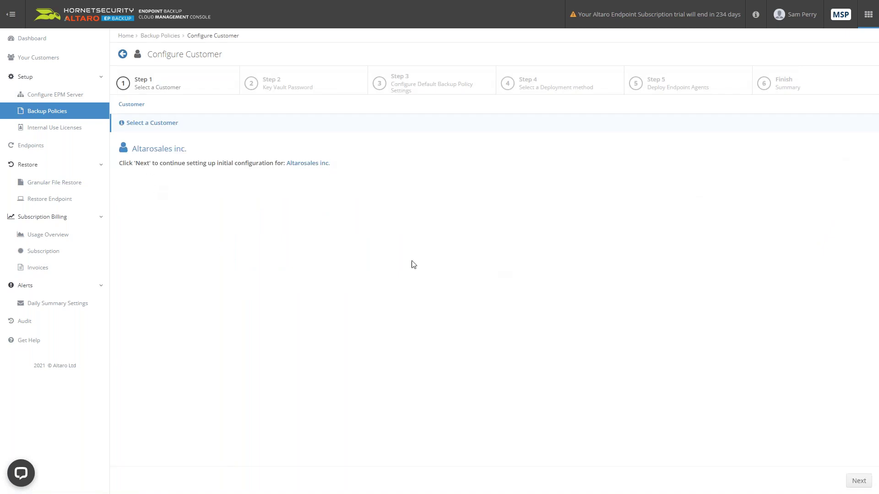
click(859, 480)
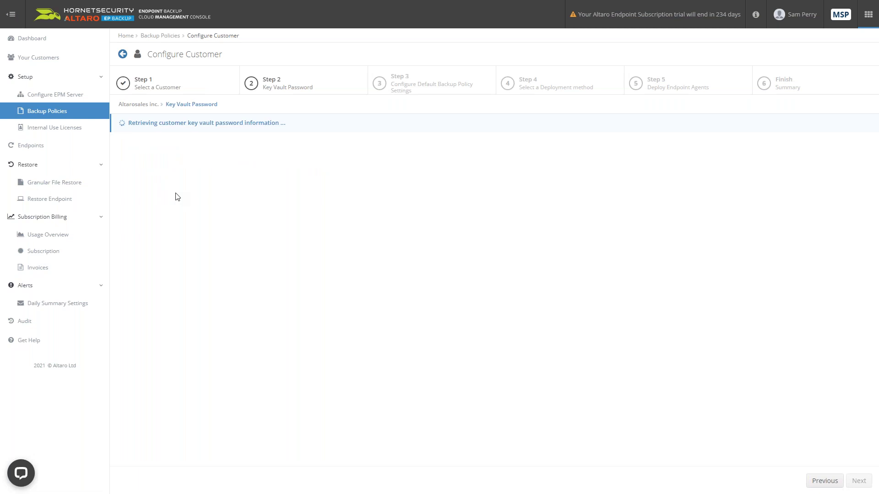
- Enter and confirm the customer key vault password for Altarosales inc. and save it
click(239, 190)
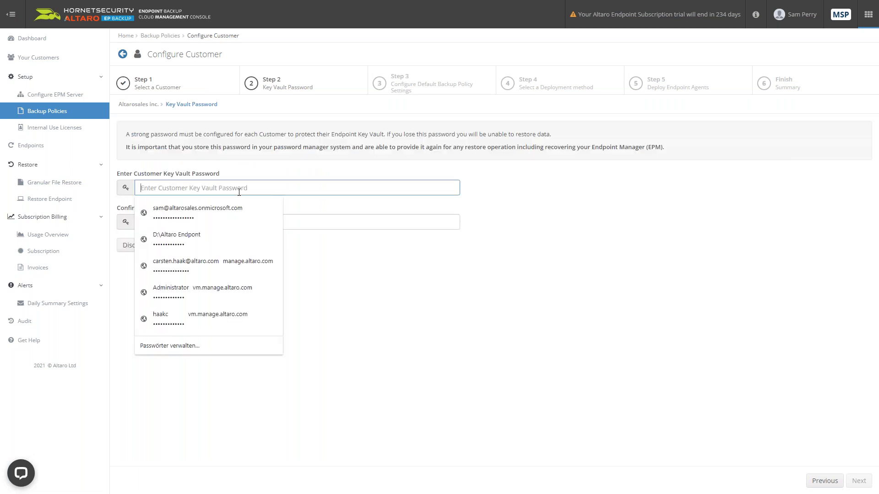
click(384, 290)
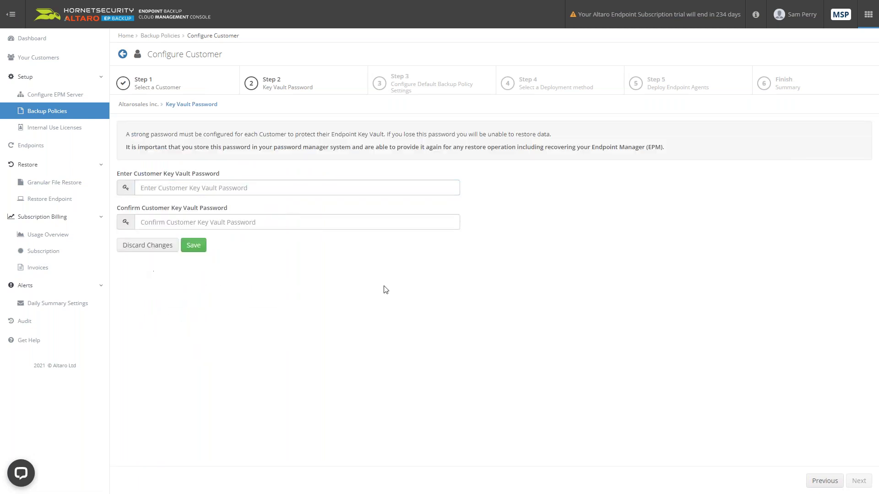
click(249, 187)
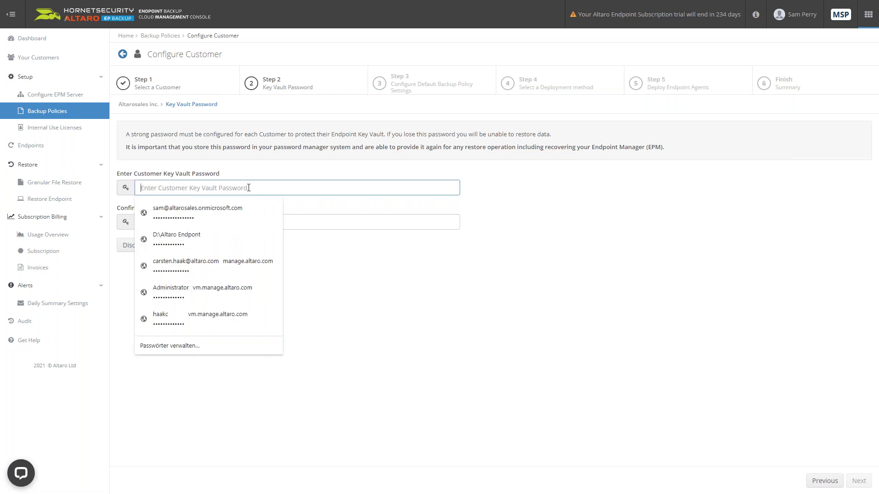
text(••••••••••)
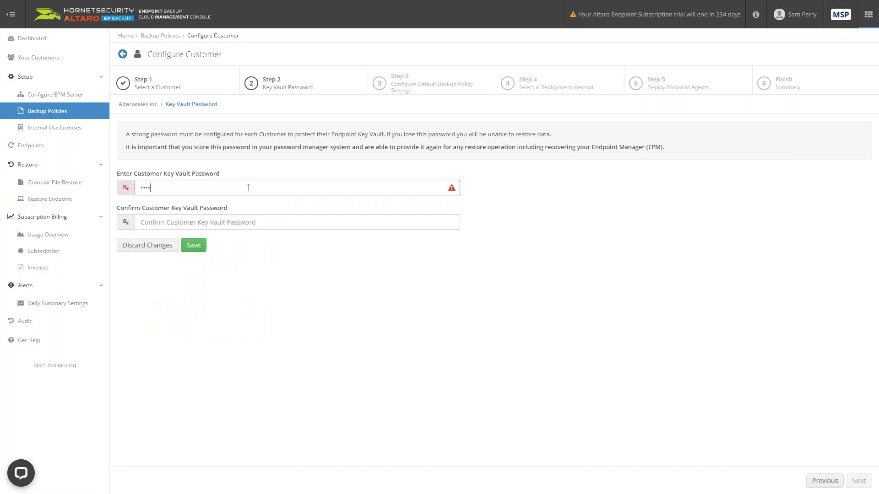
text(•••)
key(Tab)
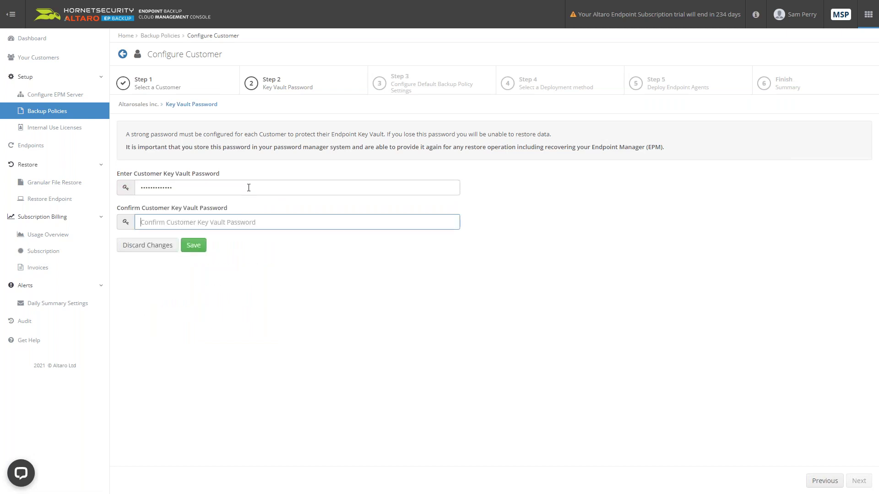
text(•••••••••••)
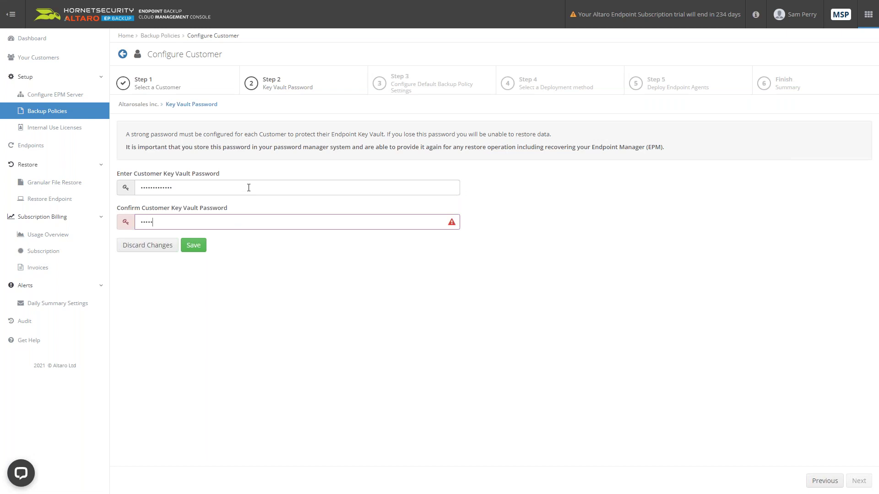
text(••)
click(194, 246)
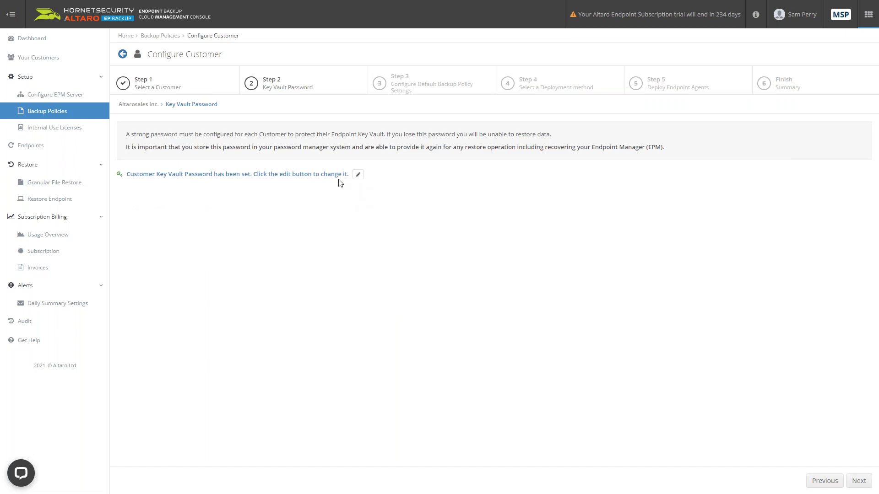
- Open the key vault password for editing, leave it unsaved, and view the internal use licenses and backup policies
click(358, 174)
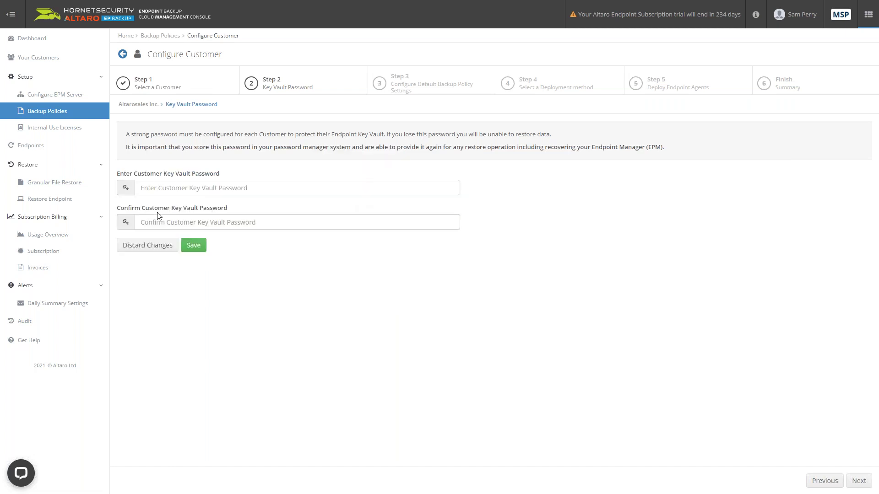
click(72, 129)
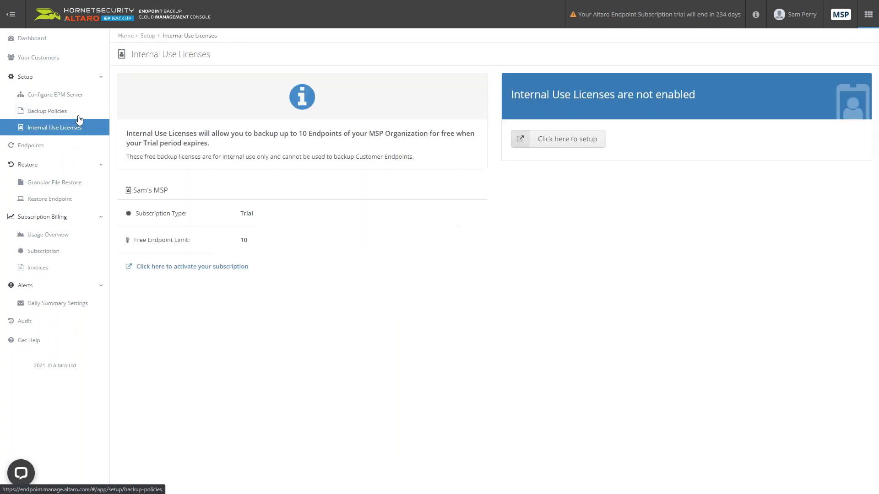
click(74, 111)
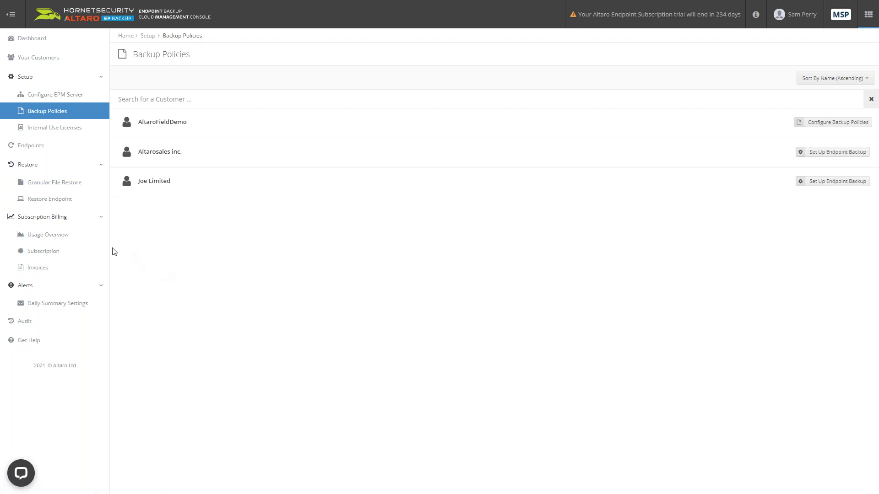
- Select all endpoints in the endpoint list and take a backup of them
click(33, 147)
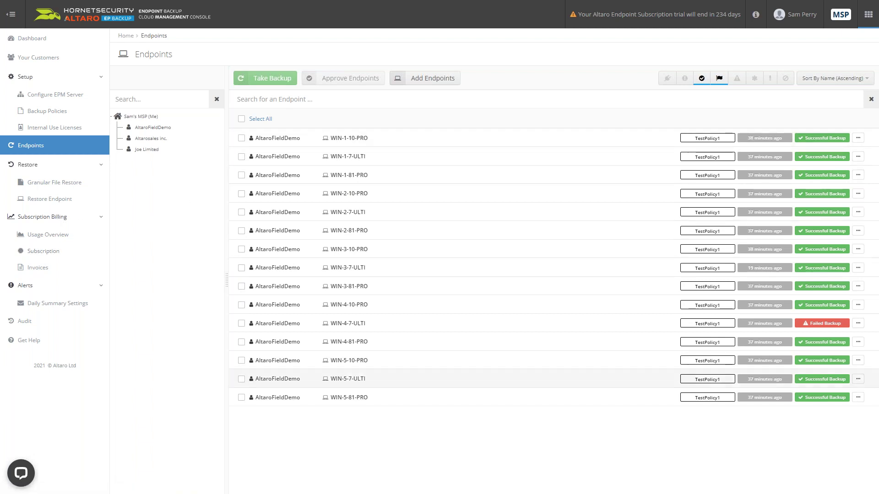
click(266, 119)
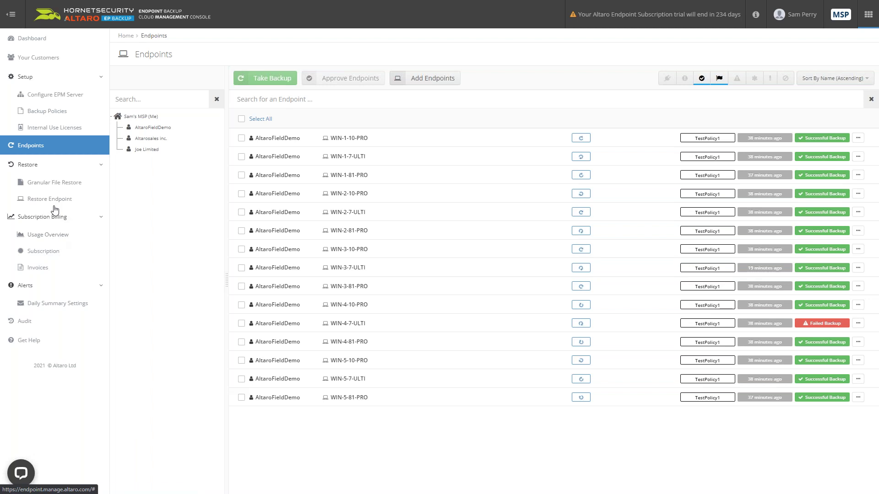
- Start an endpoint restore from a configured location for customer AltaroFieldDemo, validate the encryption key and proceed to the endpoint selection
click(56, 203)
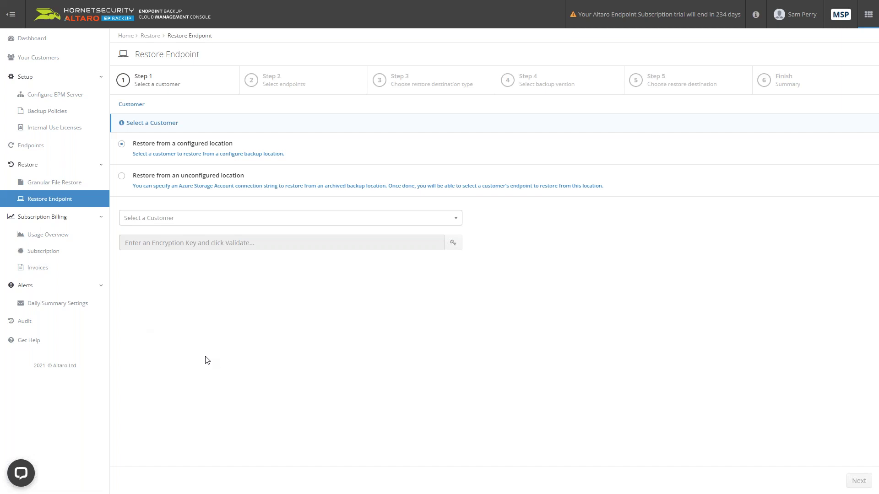
click(168, 224)
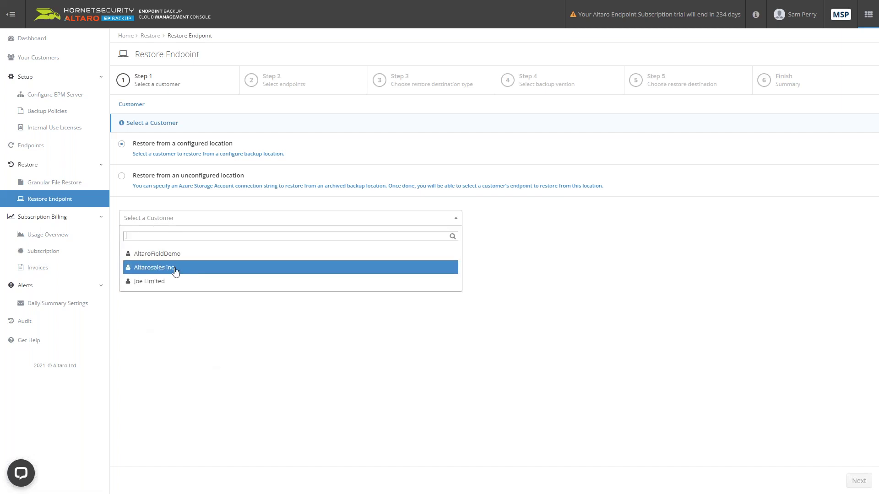
click(180, 254)
click(201, 246)
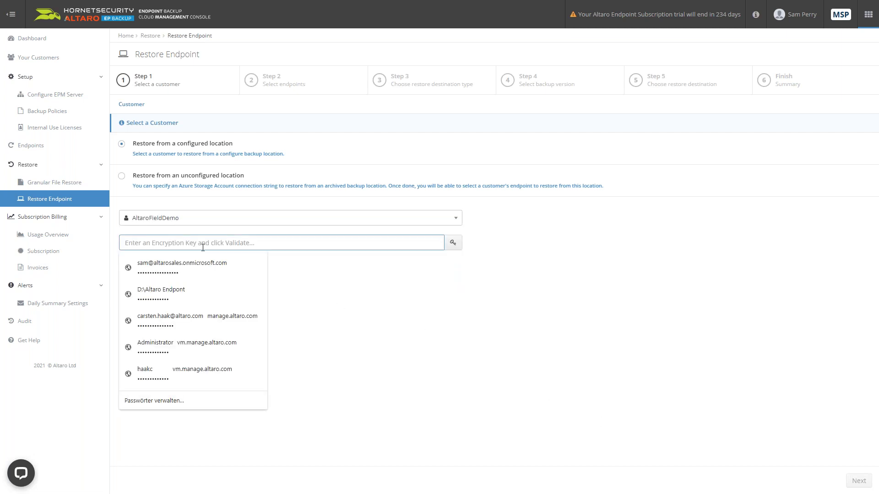
text(•••••••••)
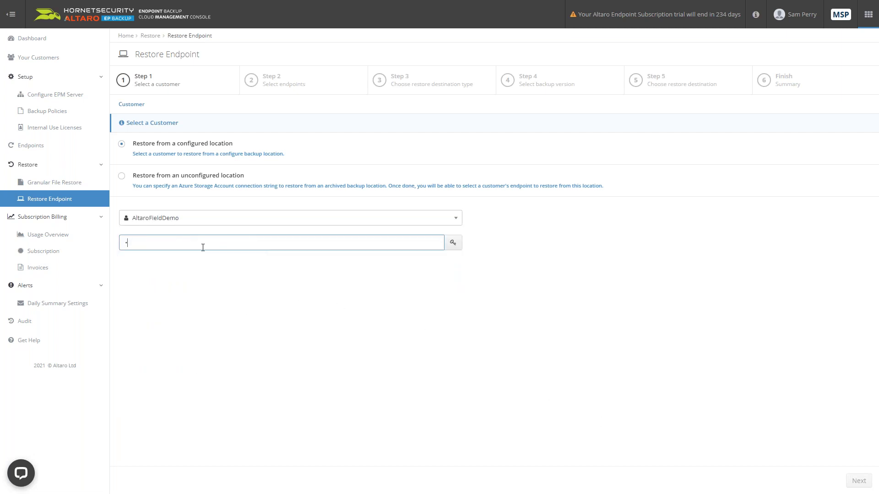
text(••••)
click(453, 245)
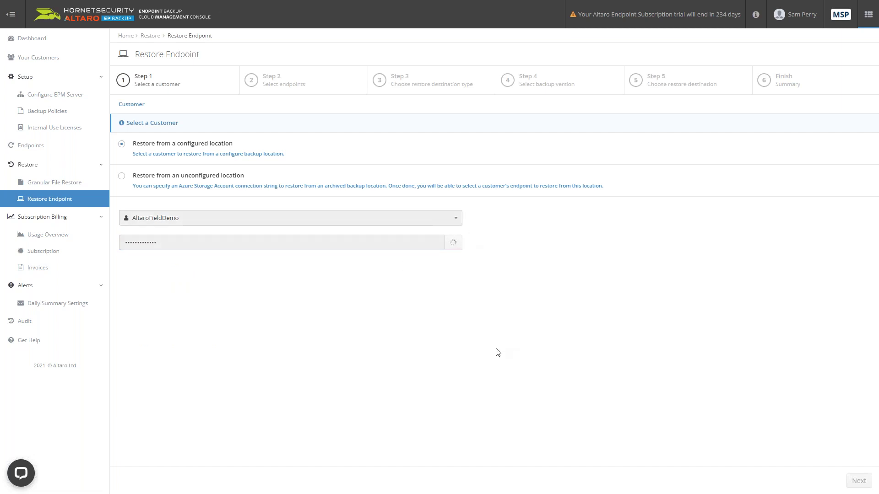
click(858, 481)
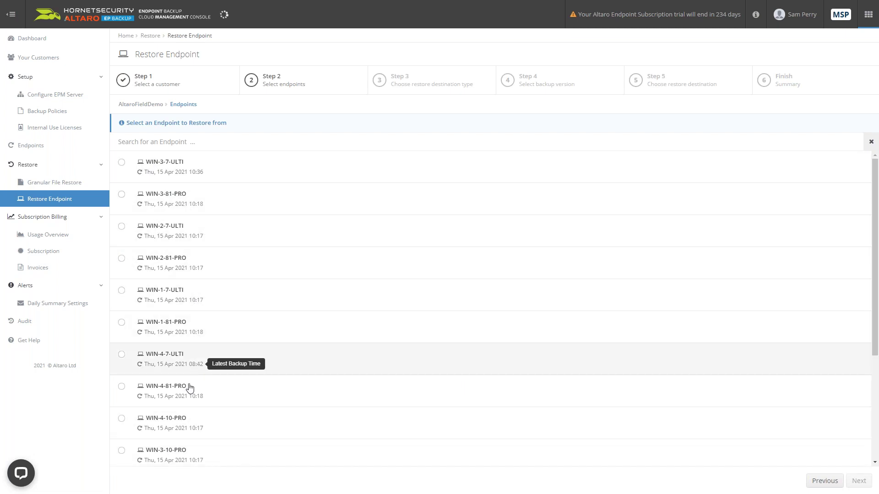
- Choose endpoint WIN-4-10-PRO to restore from and go through both restore destination types, the endpoint and the Endpoint Manager server
click(194, 424)
click(858, 482)
click(158, 146)
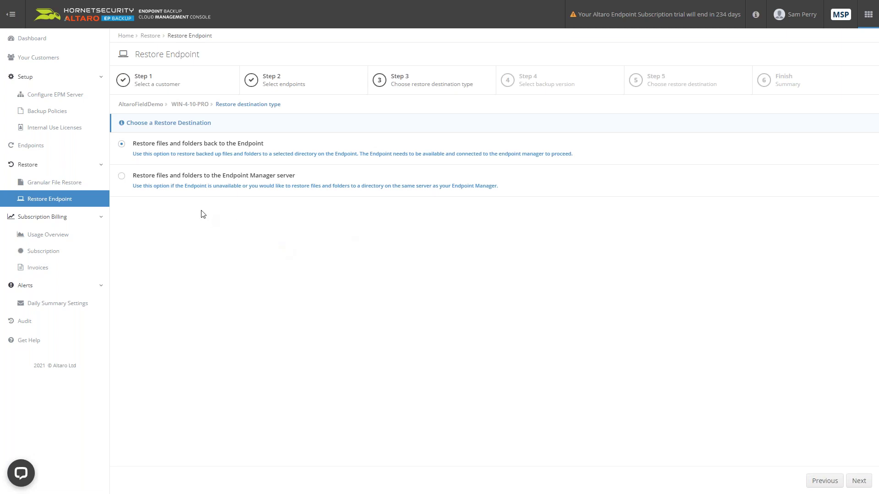
click(194, 190)
- Start a granular file restore from a configured location for customer AltaroFieldDemo and validate the encryption key
click(52, 183)
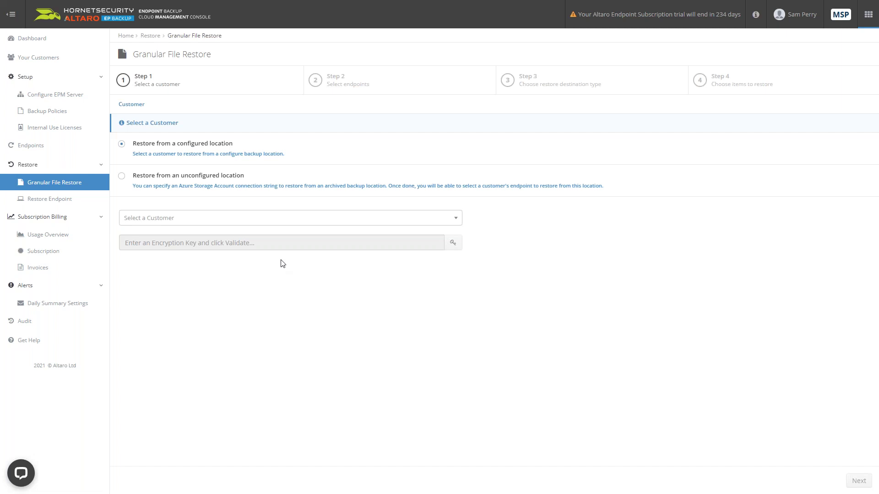
click(190, 228)
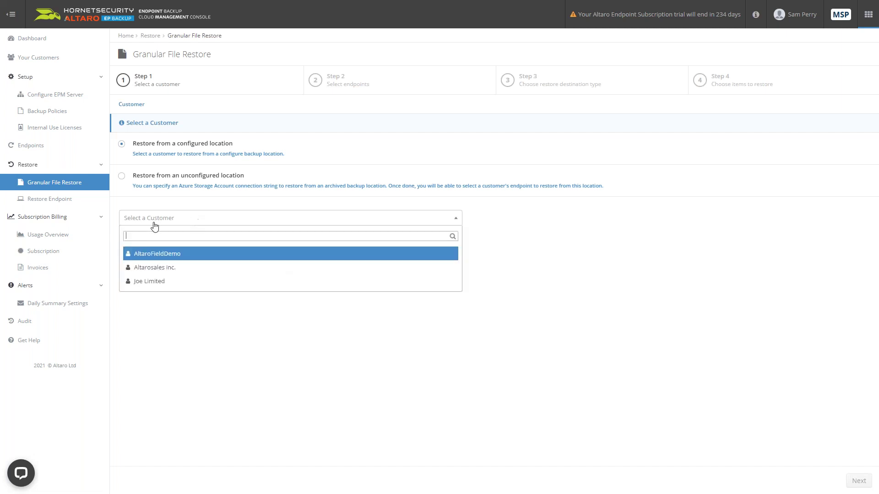
click(152, 255)
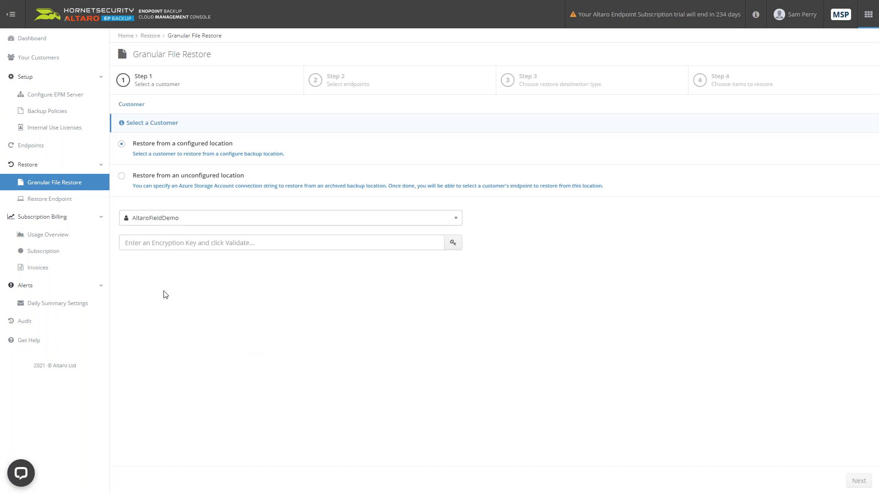
click(171, 243)
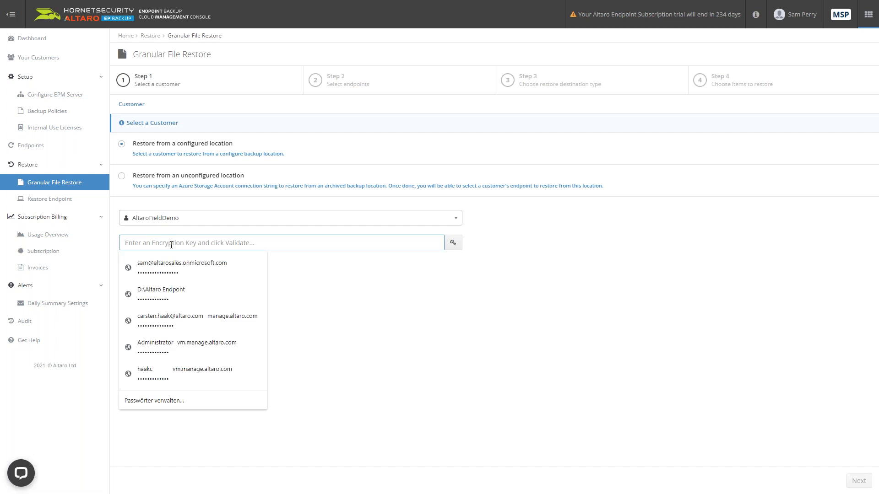
text(•••••••••••••)
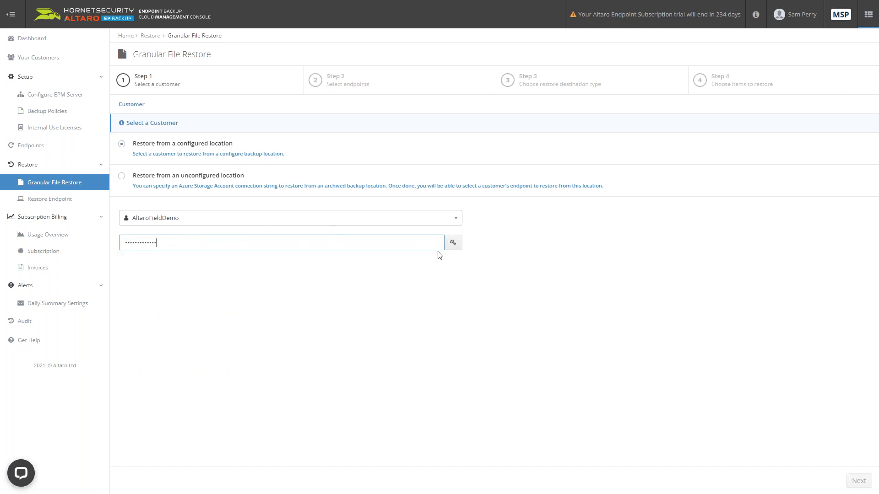
click(454, 243)
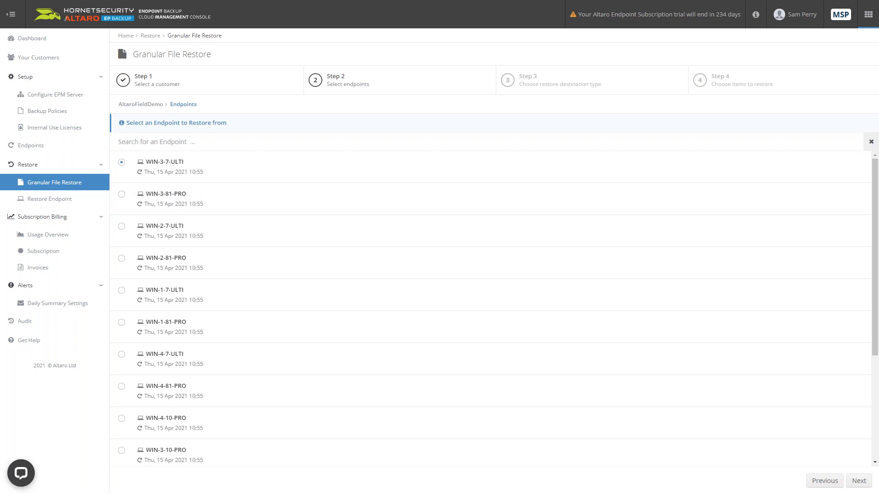
- Proceed with endpoint WIN-3-7-ULTI and restoring selected files back to the endpoint, and verify the credentials with the saved account password
click(859, 481)
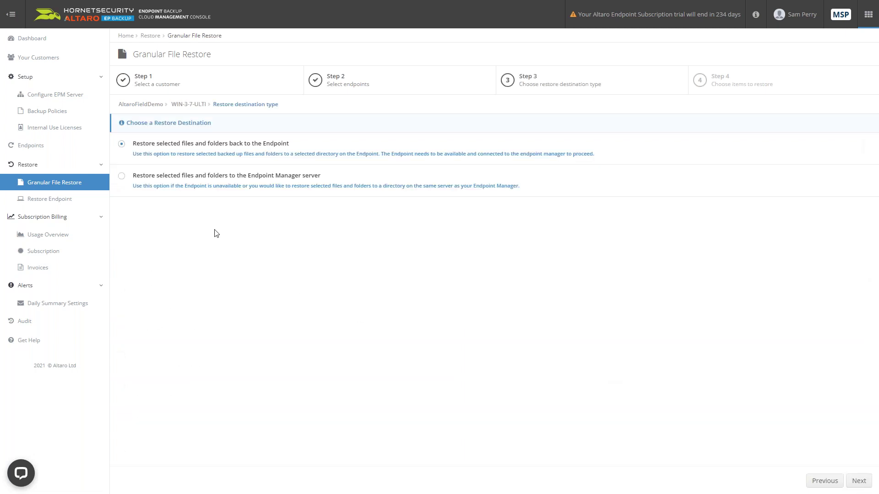
click(859, 481)
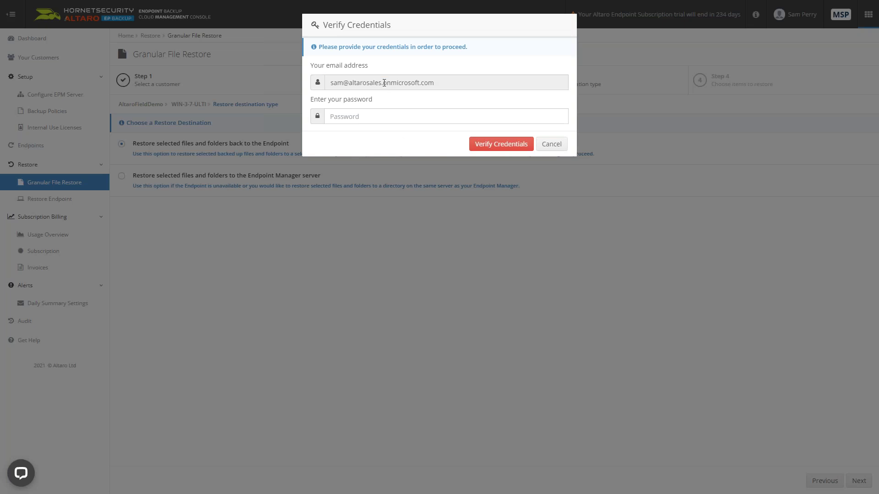
click(359, 116)
key(Down)
key(Return)
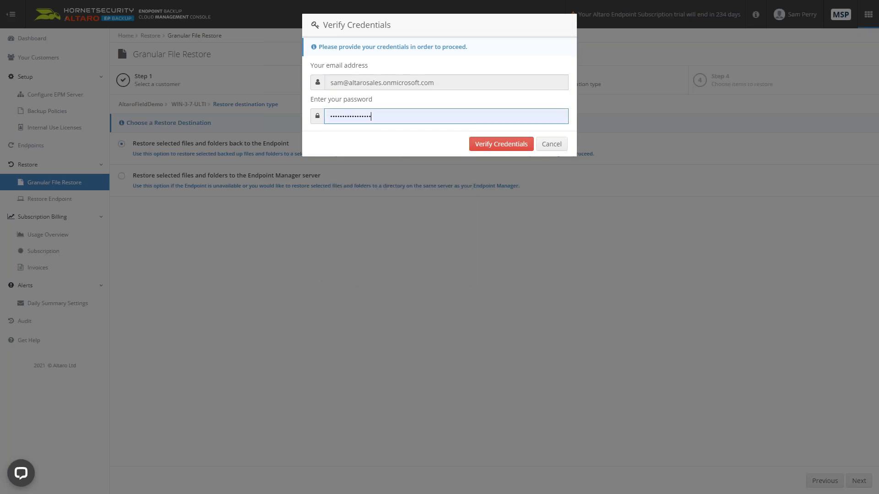
click(507, 148)
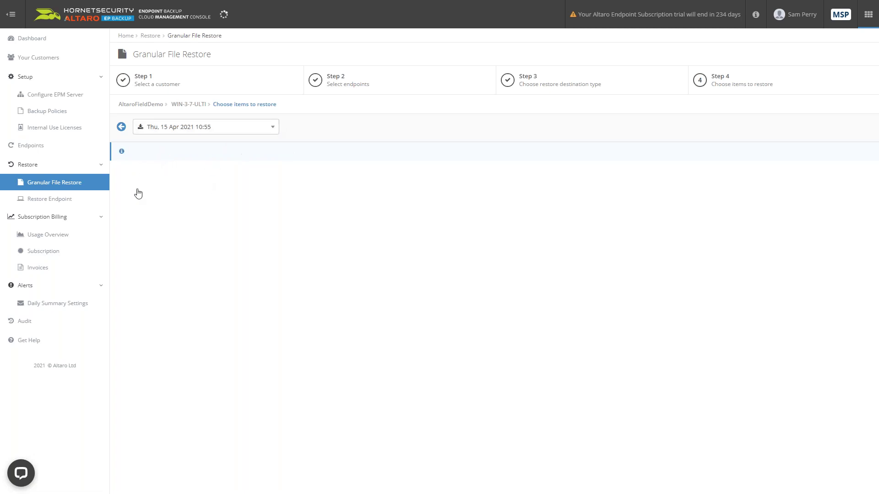
- Browse the WIN-3-7-ULTI backup from C: down to the desktop's Backup folder and examine its PowerPoint, Video and Word folders
click(118, 198)
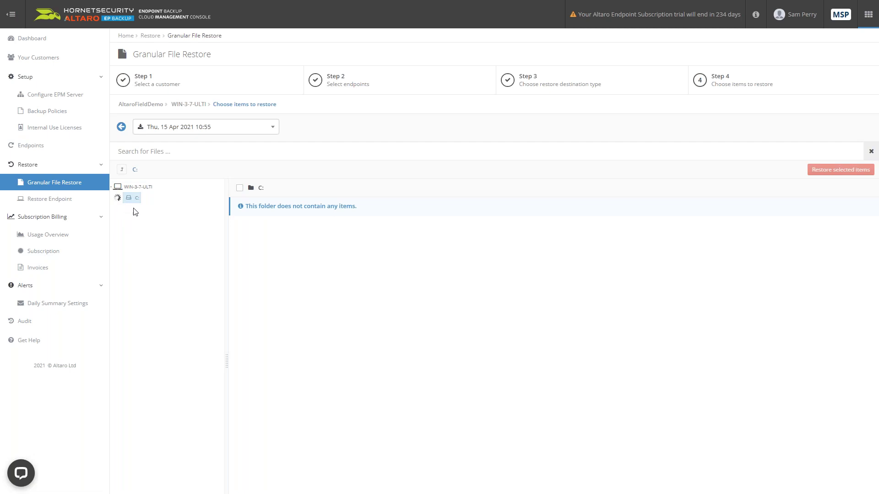
click(129, 210)
click(139, 220)
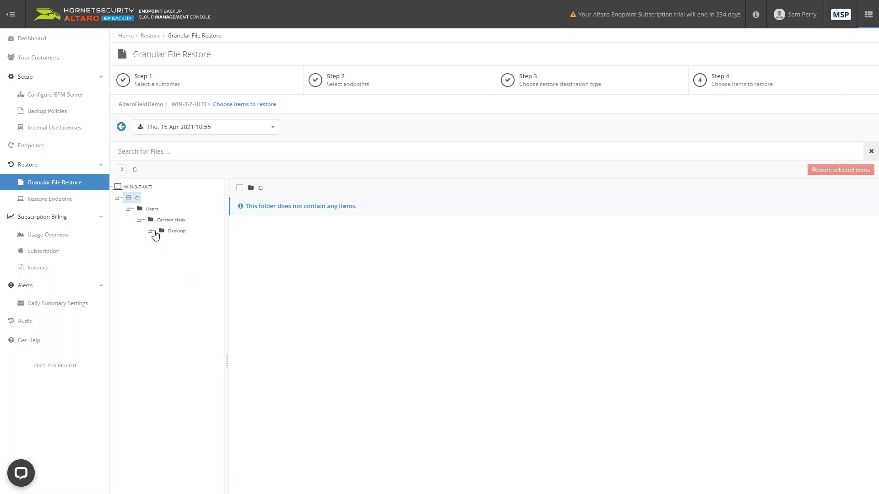
click(154, 232)
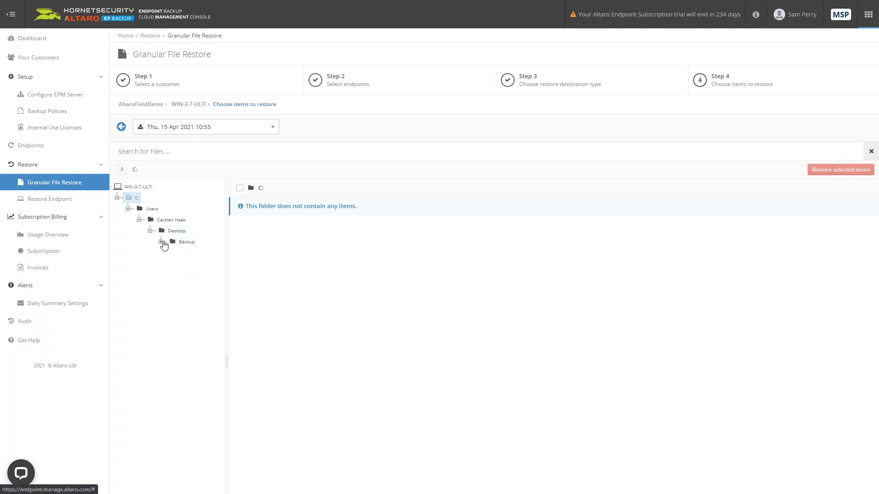
click(162, 242)
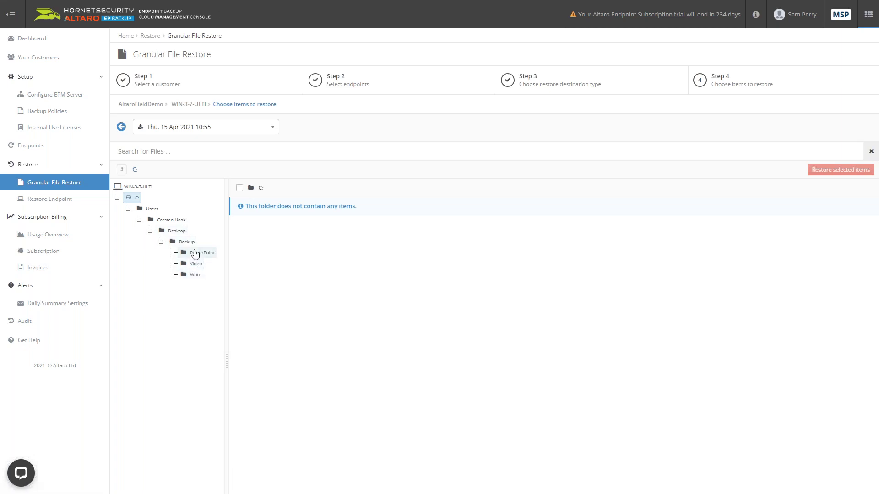
click(197, 253)
click(196, 265)
click(190, 275)
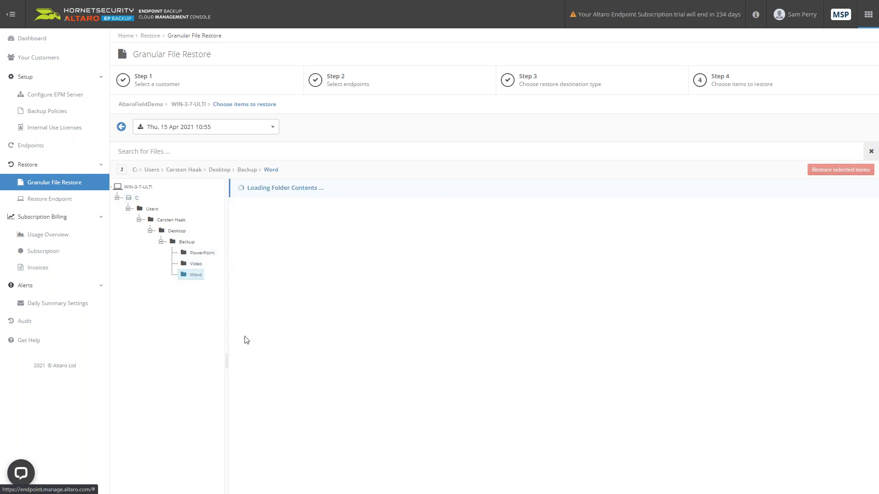
click(199, 253)
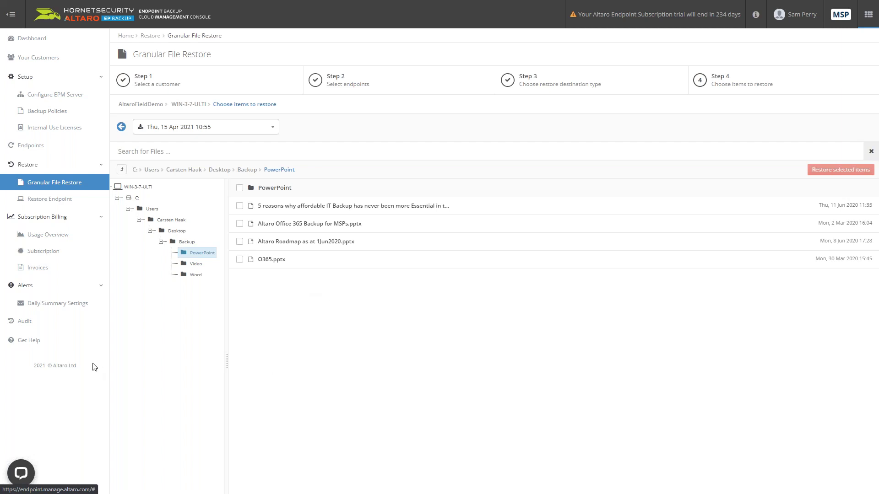
- View the daily summary alert settings and the audit log of Endpoint Backup
click(46, 303)
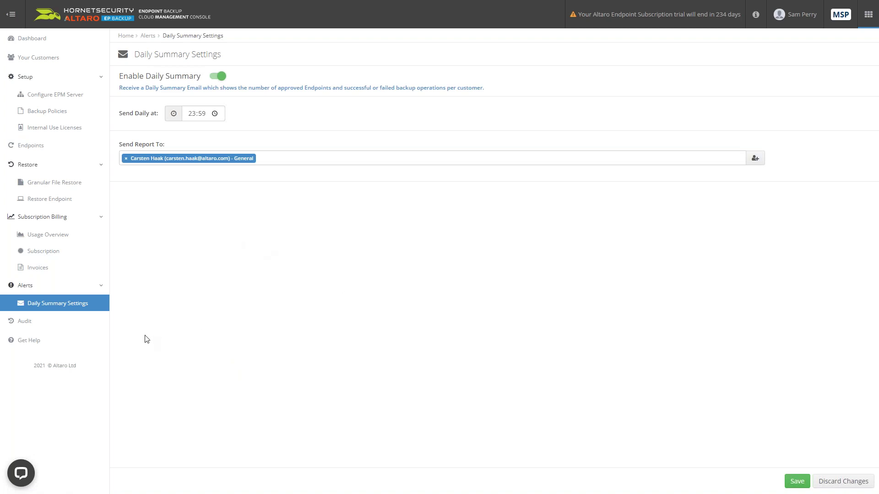
click(24, 325)
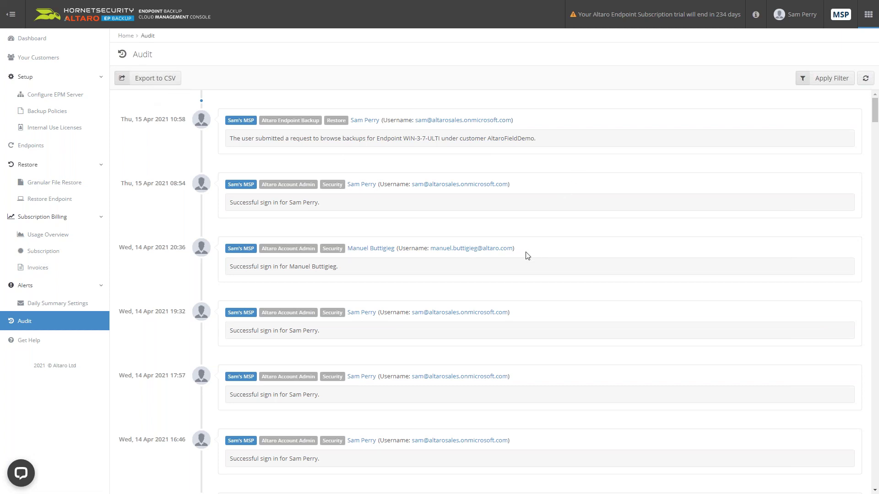
- Switch to the Altaro Account Admin console and view its Get Started page
click(868, 20)
click(841, 118)
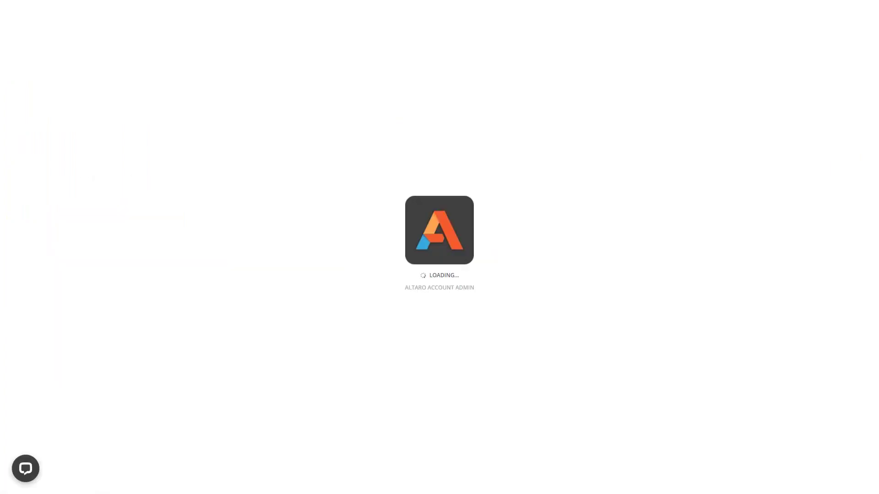
click(29, 41)
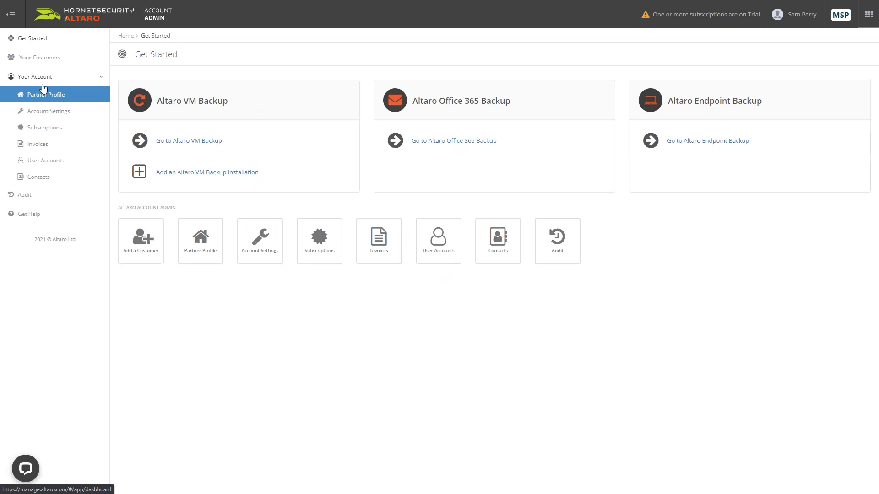